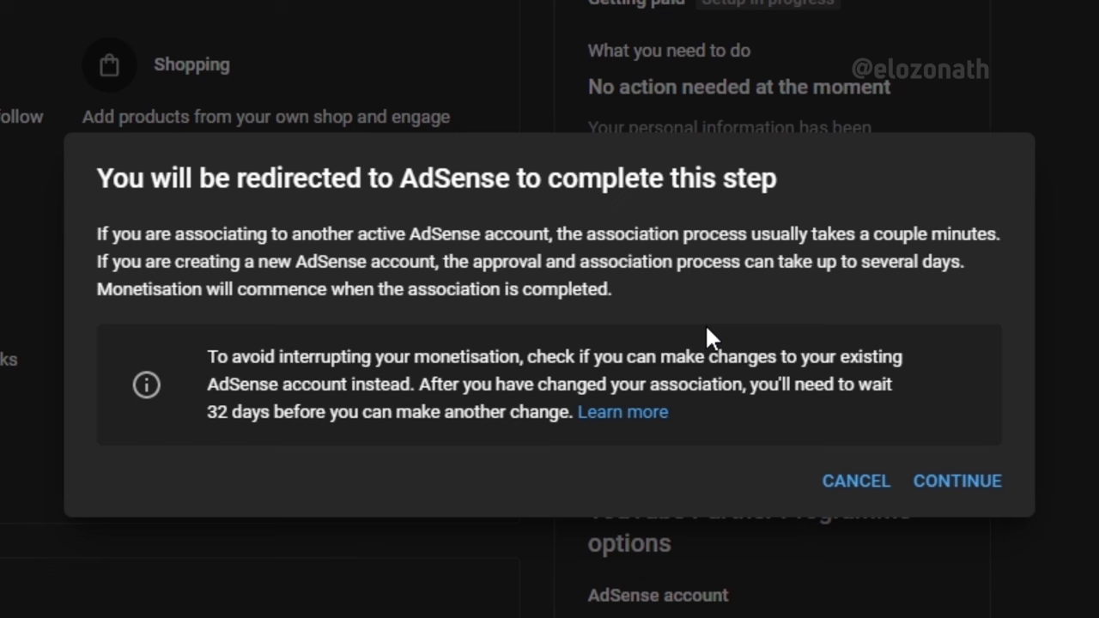
# - Sign in with a different Google account, then accept the Partner Programme terms
pyautogui.click(955, 483)
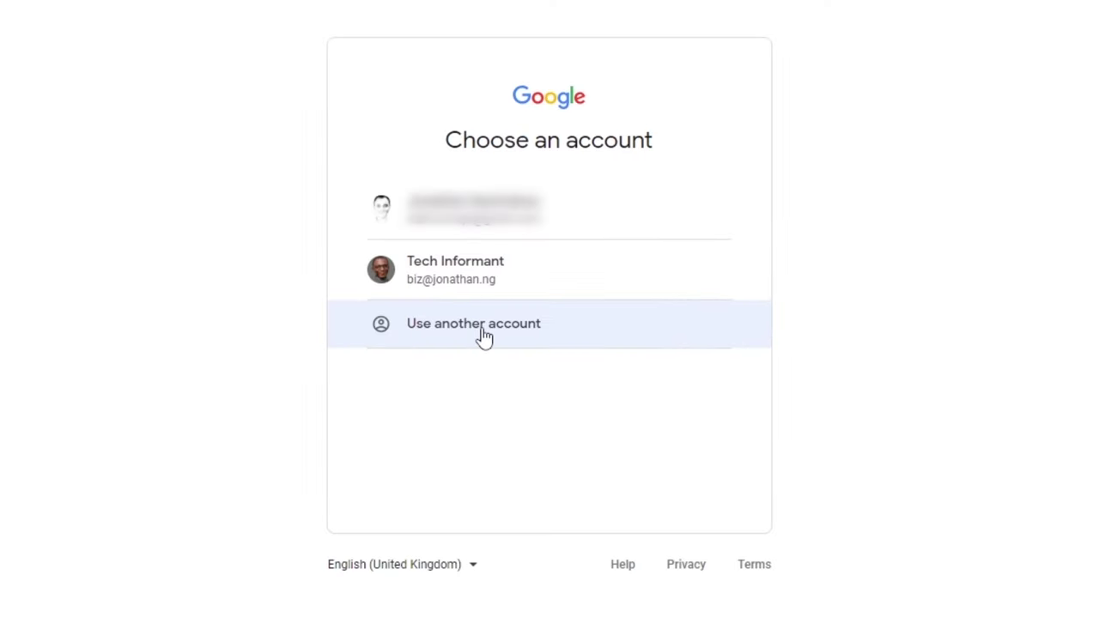
pyautogui.click(484, 336)
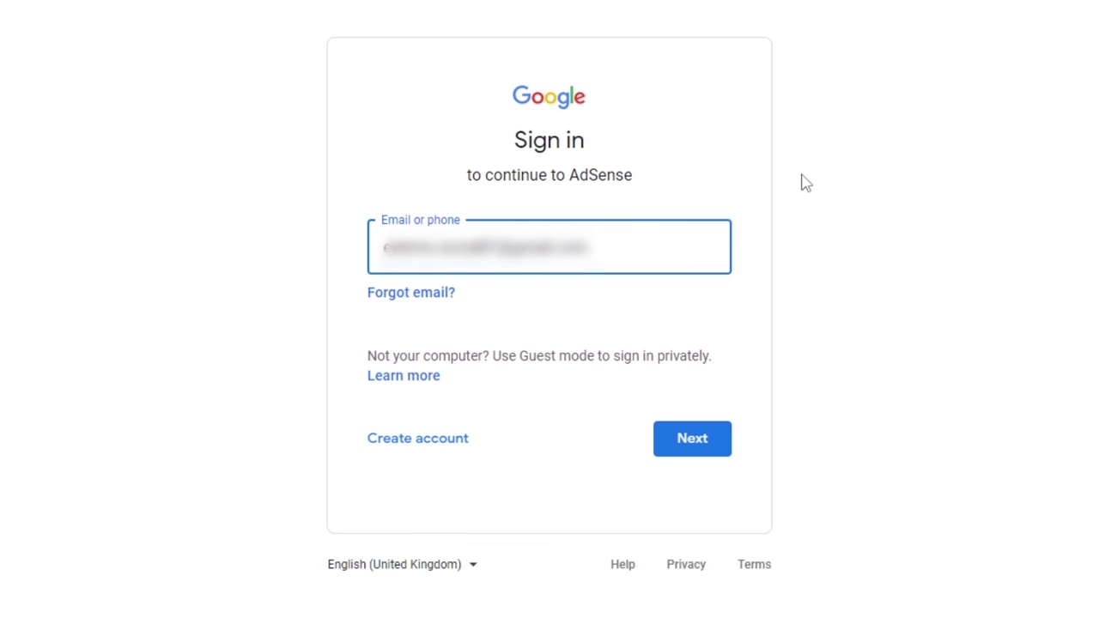
pyautogui.click(687, 442)
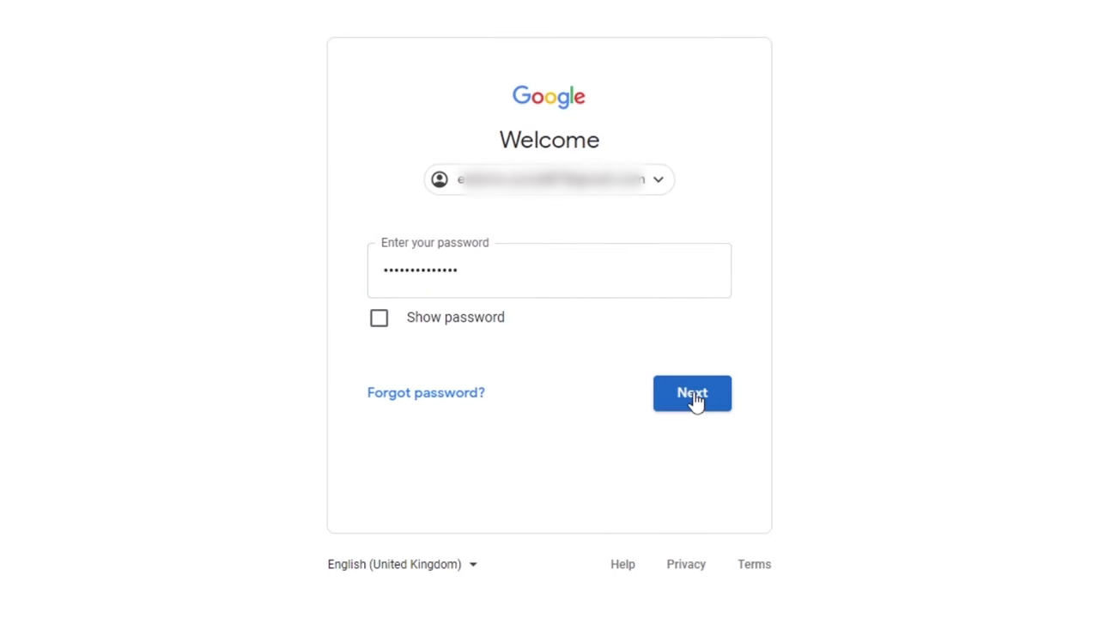
pyautogui.click(693, 397)
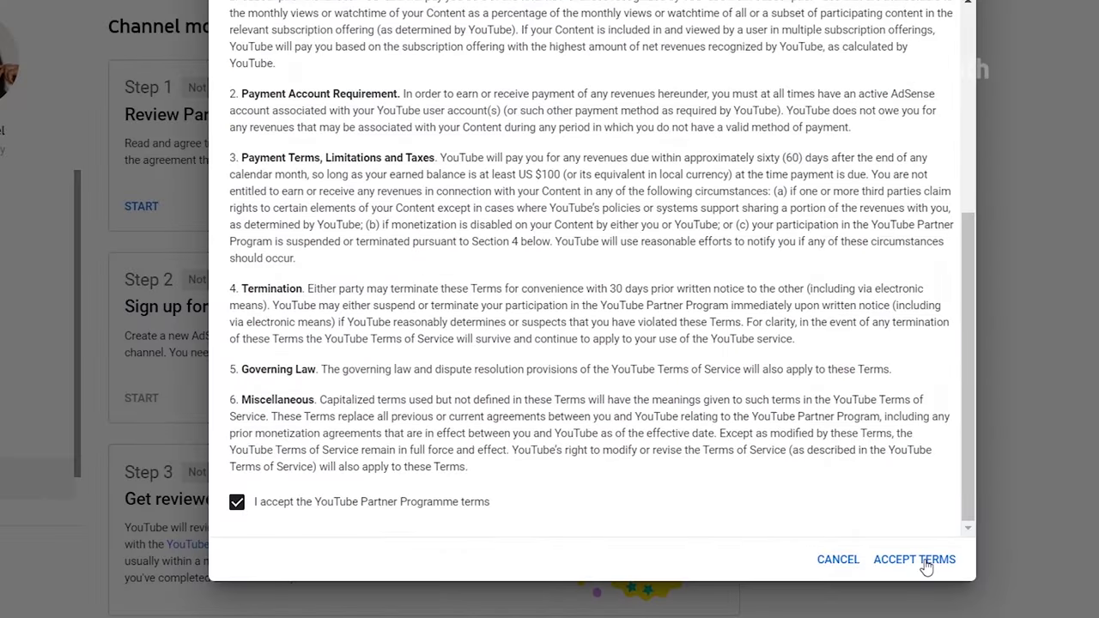
pyautogui.click(925, 562)
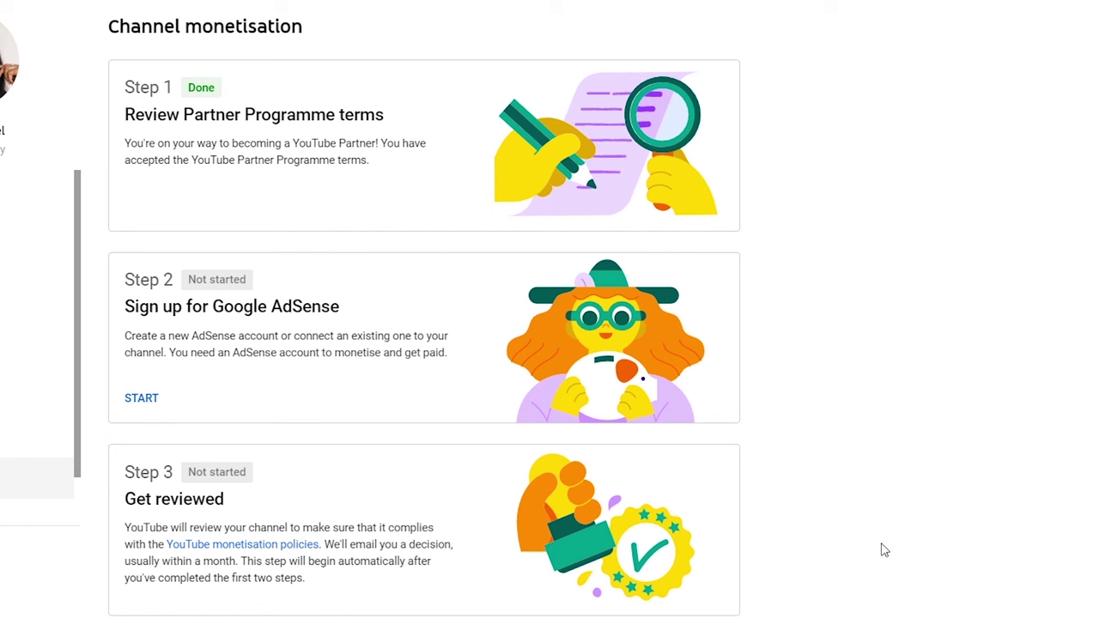
# - Start the Step 2 AdSense sign-up, answering 'No, I don't have an existing account', and continue
pyautogui.click(142, 400)
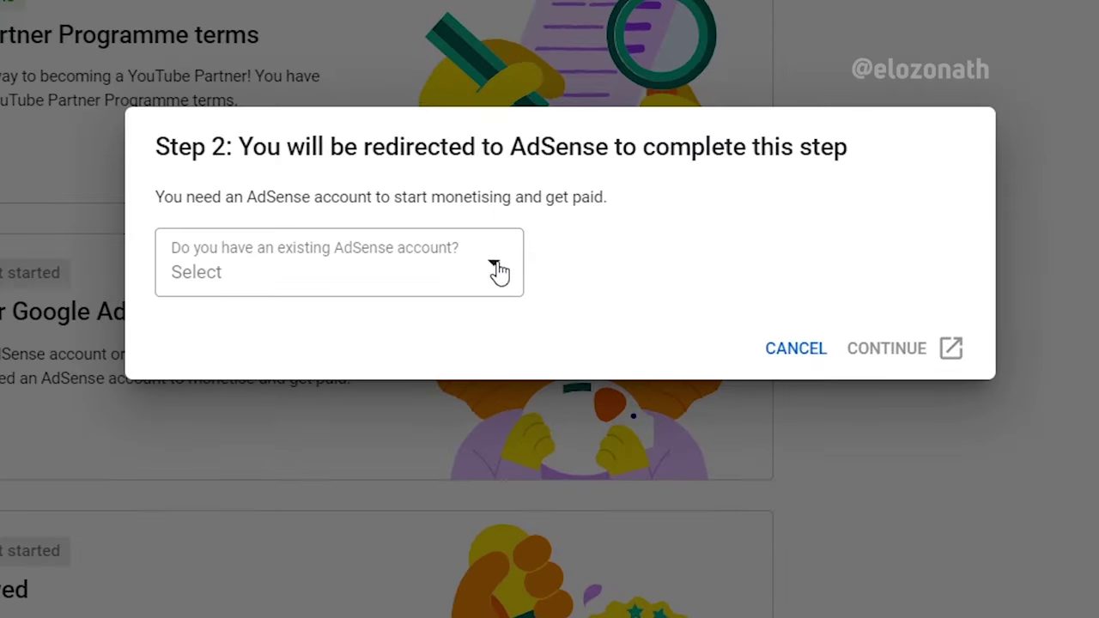
pyautogui.click(549, 279)
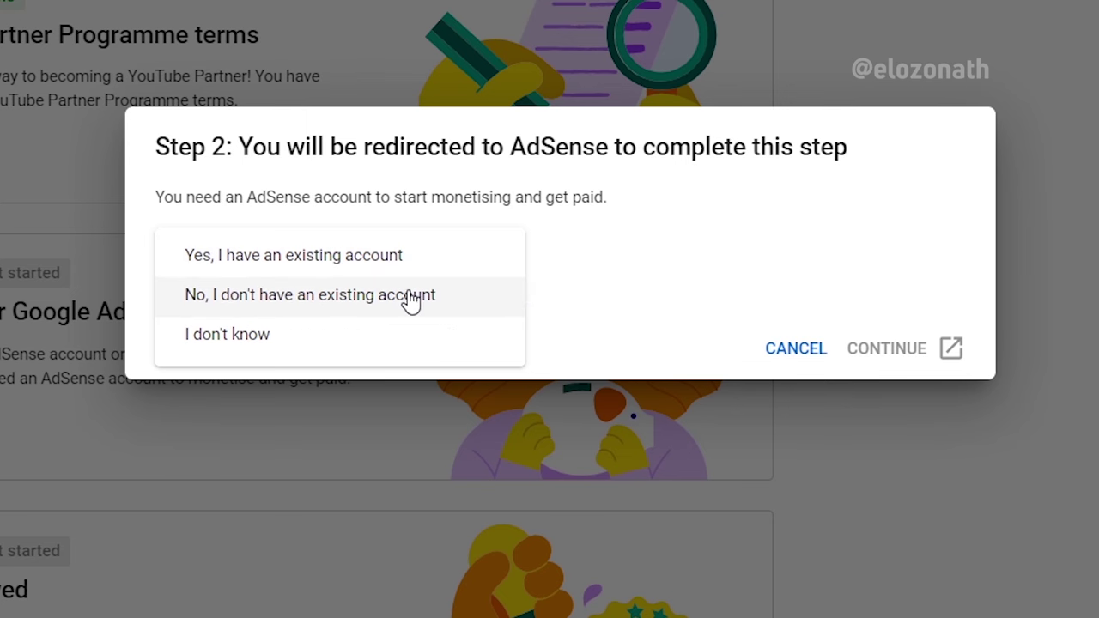
pyautogui.click(314, 304)
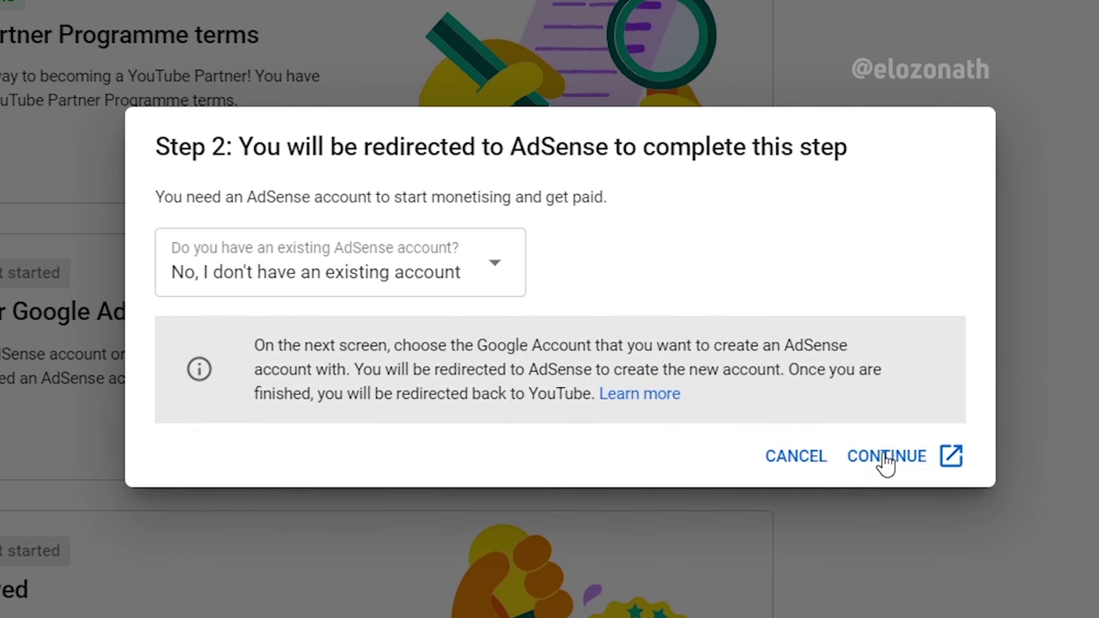
pyautogui.click(887, 456)
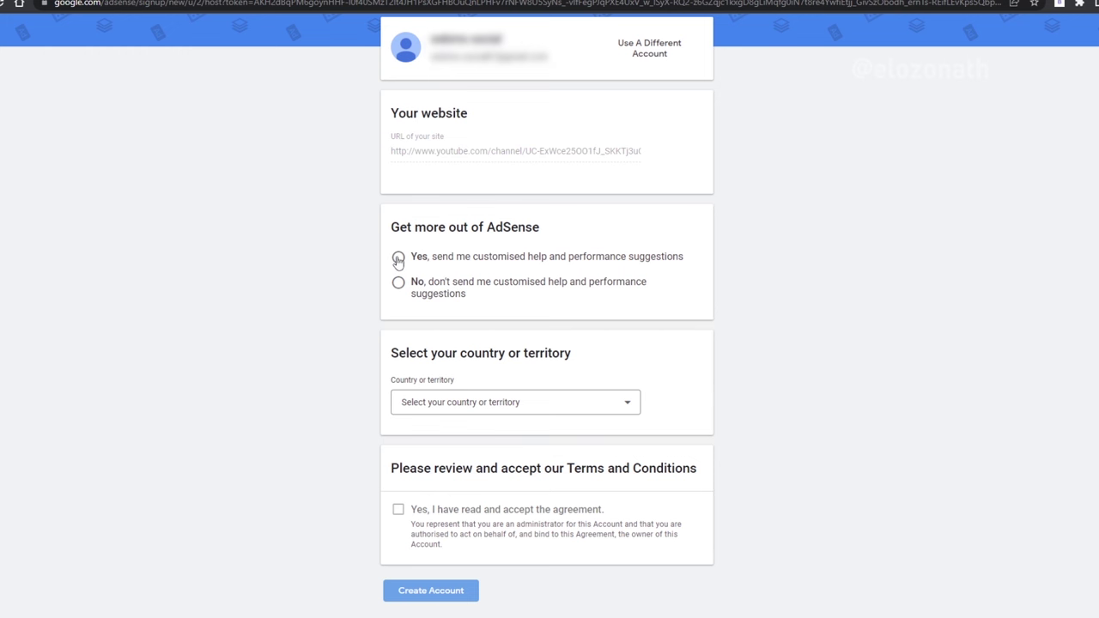
# - Opt in to customised help, pick Nigeria as the country, accept the terms and create the account
pyautogui.click(398, 259)
pyautogui.scroll(-1, 550, 310)
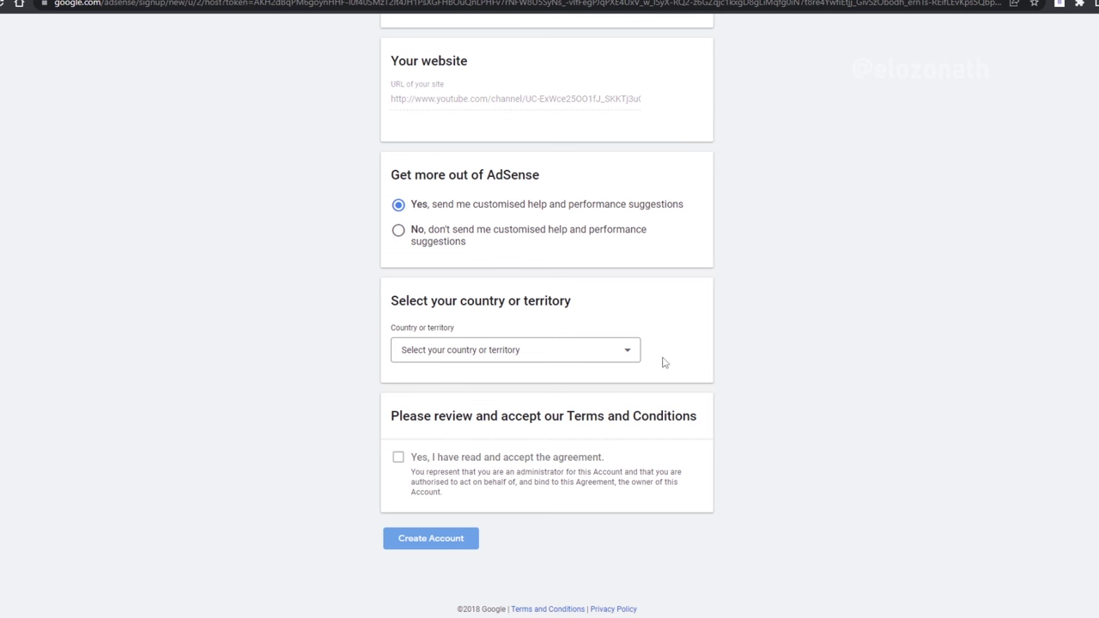
pyautogui.click(627, 352)
pyautogui.scroll(-20, 515, 430)
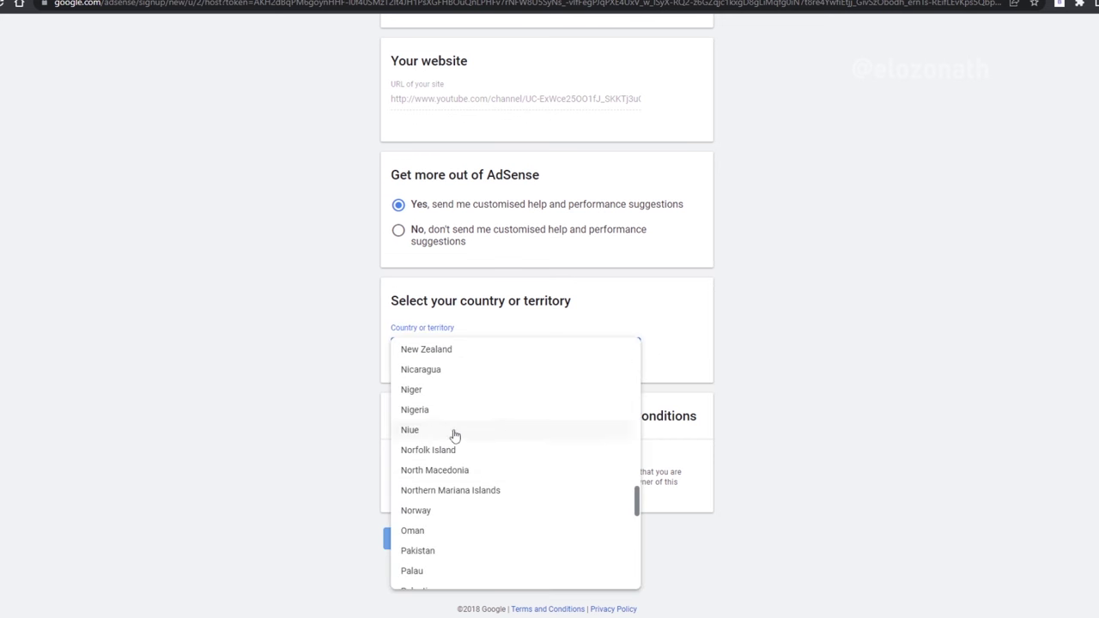
pyautogui.click(438, 412)
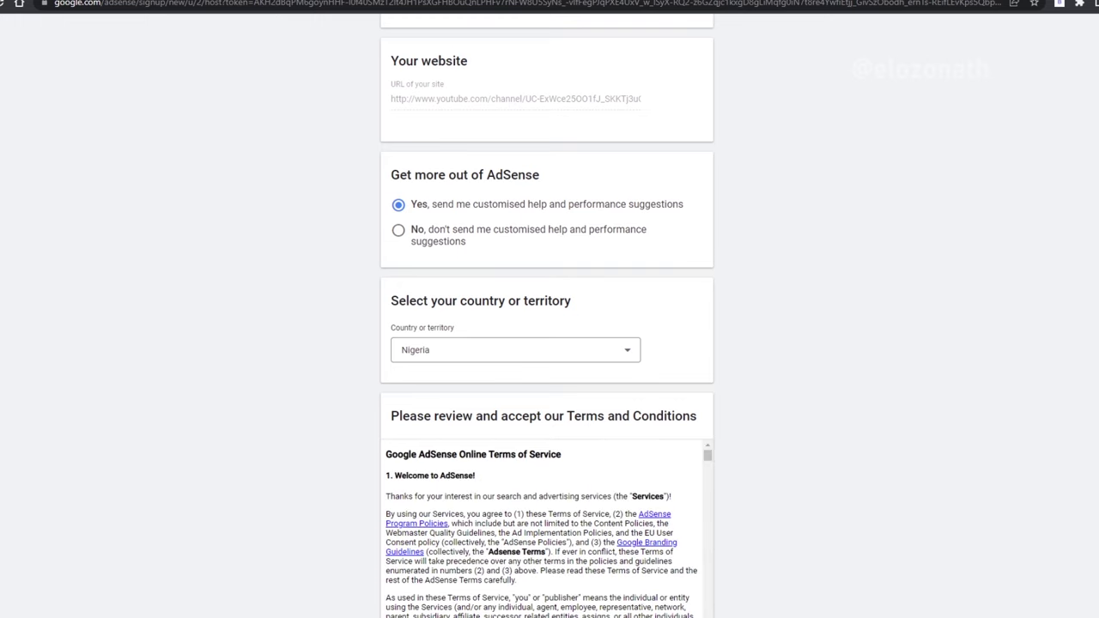
pyautogui.scroll(-3, 711, 453)
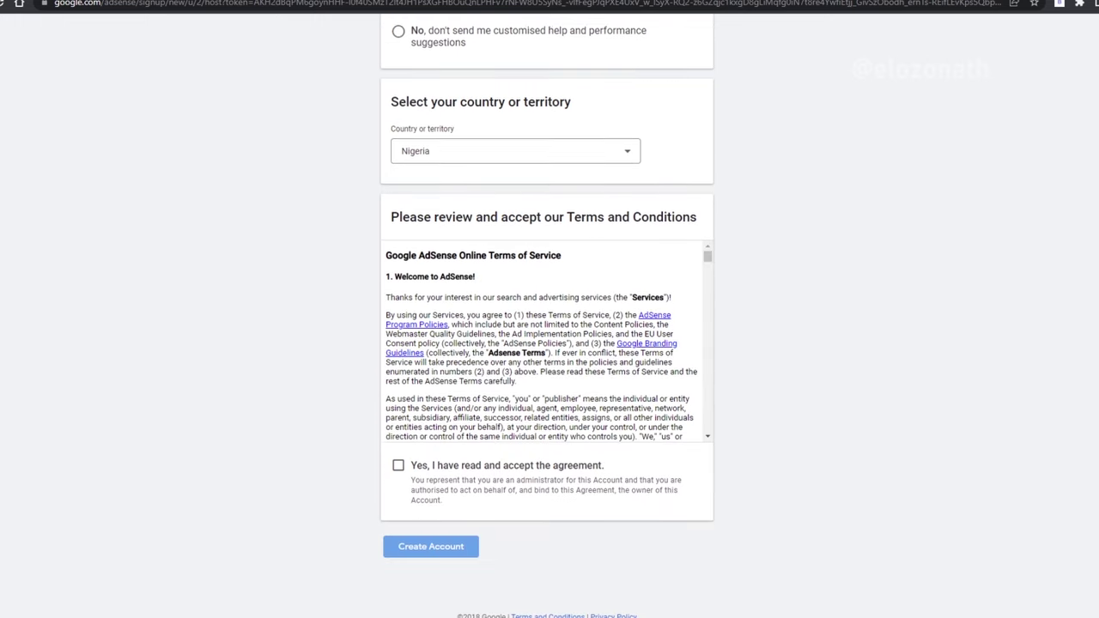
pyautogui.click(398, 457)
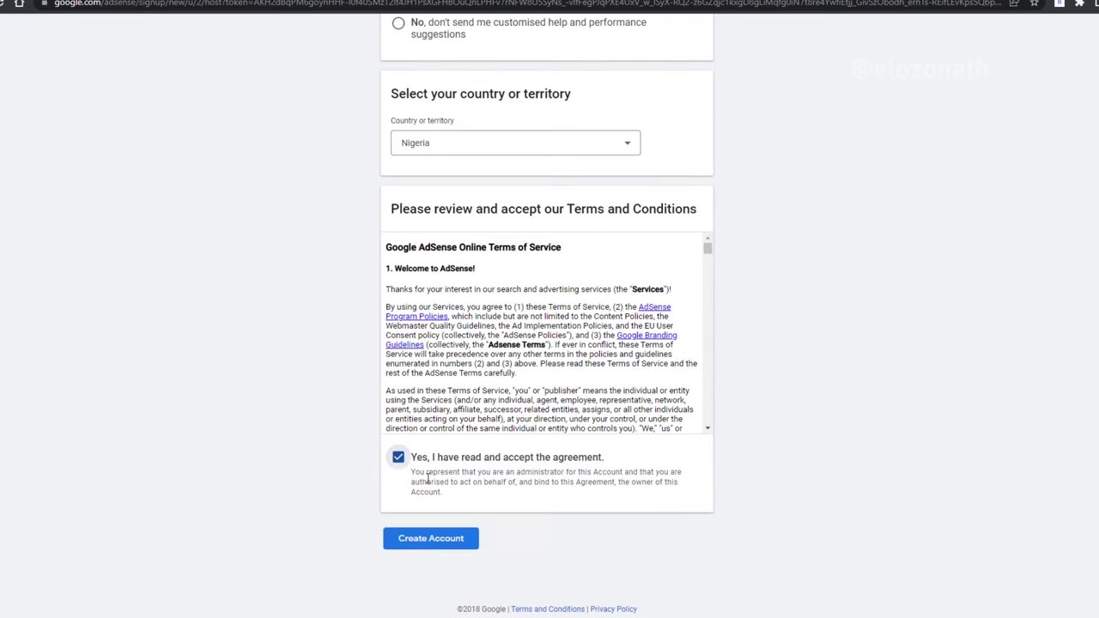
pyautogui.click(435, 538)
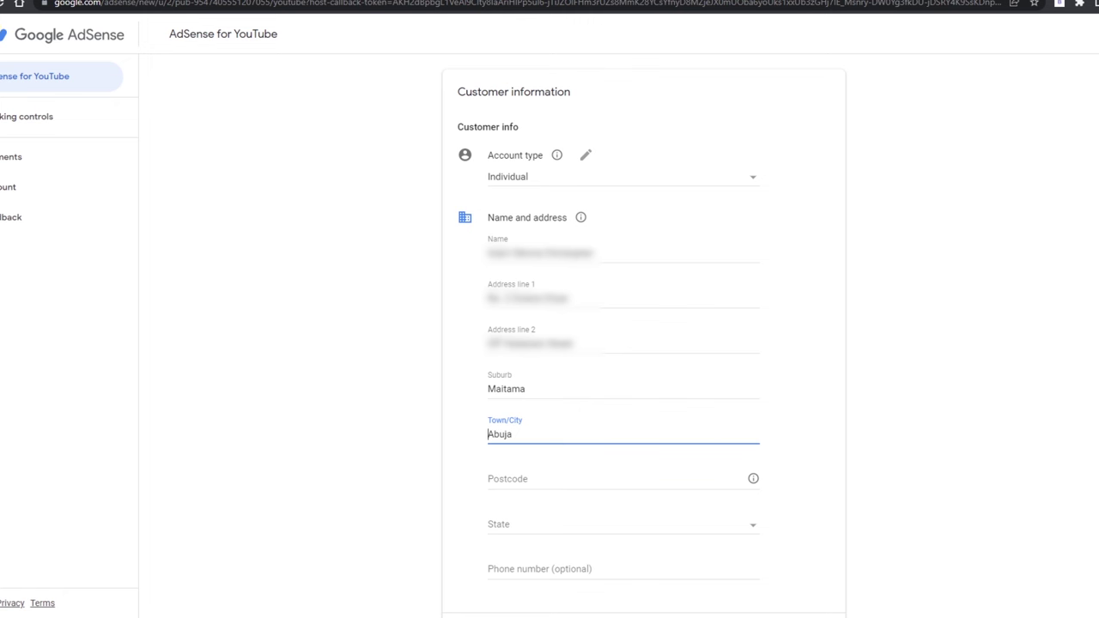
# - Set the state to Federal Capital Territory and submit the customer information
pyautogui.scroll(-2, 644, 343)
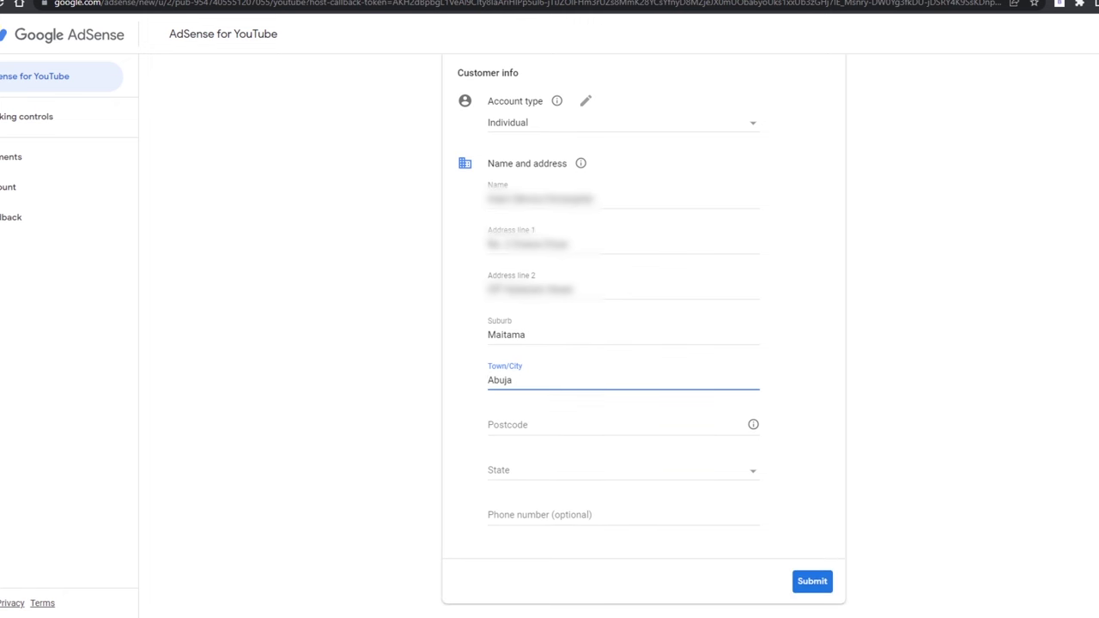
pyautogui.click(751, 473)
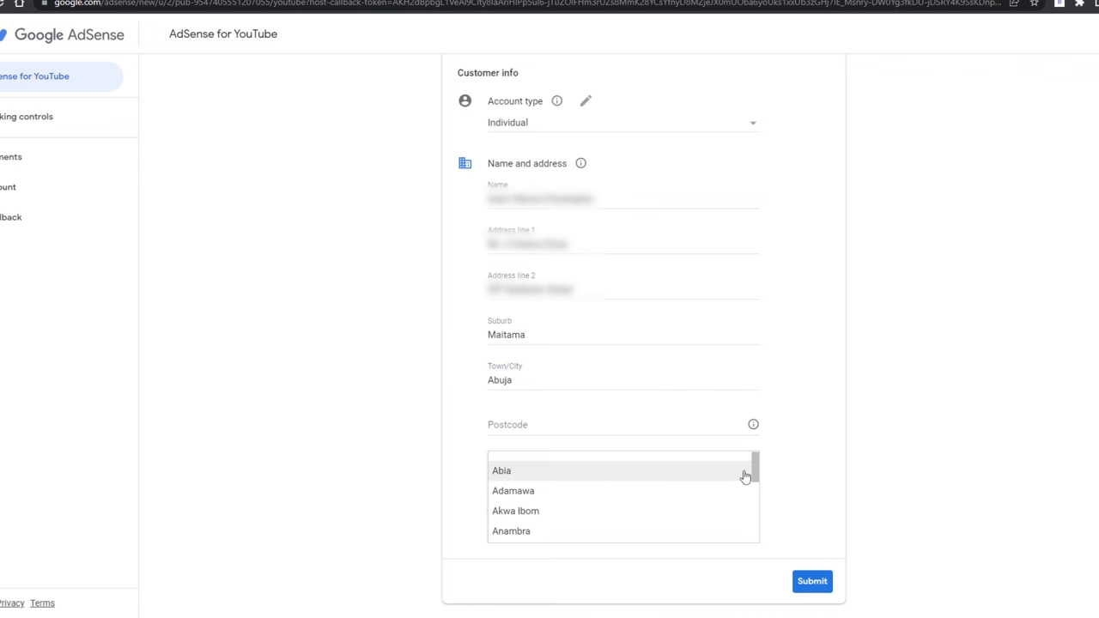
pyautogui.scroll(-3, 746, 477)
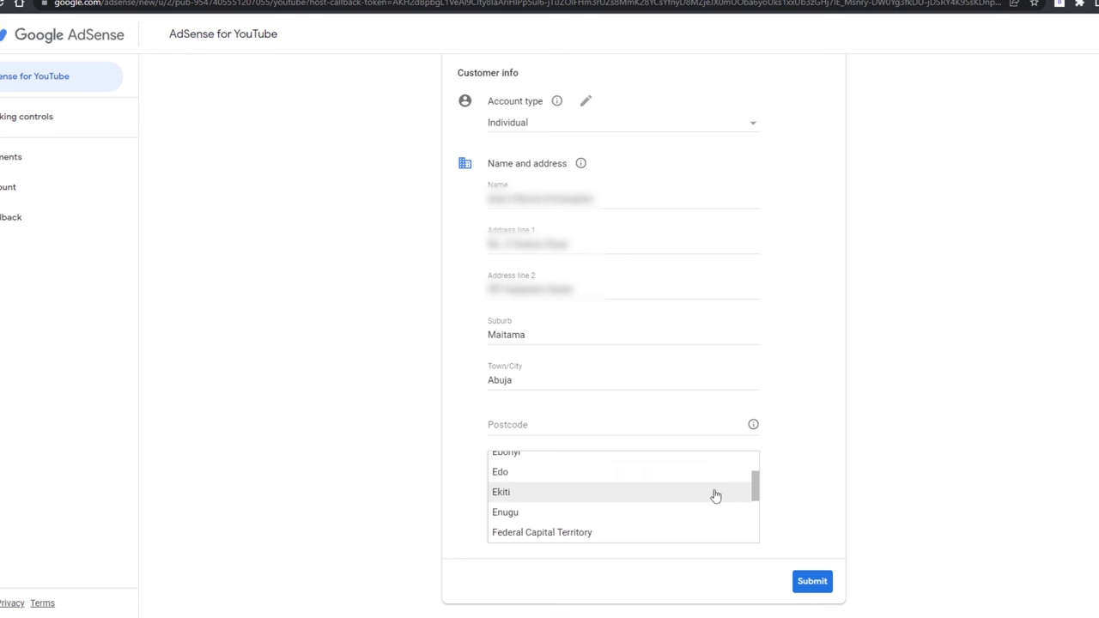
pyautogui.click(640, 541)
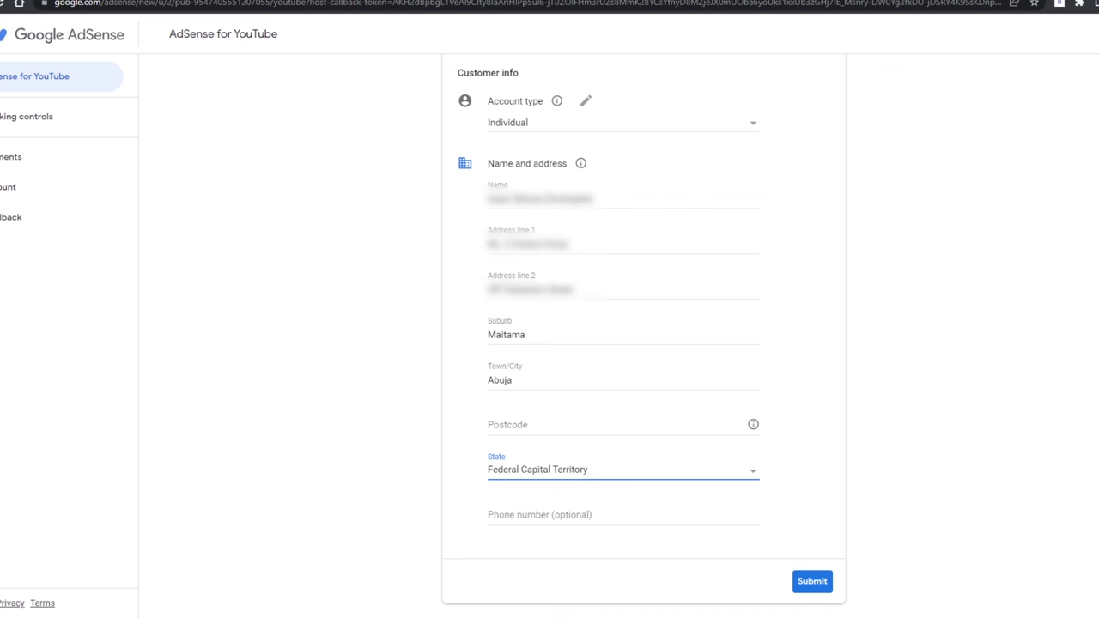
pyautogui.click(814, 583)
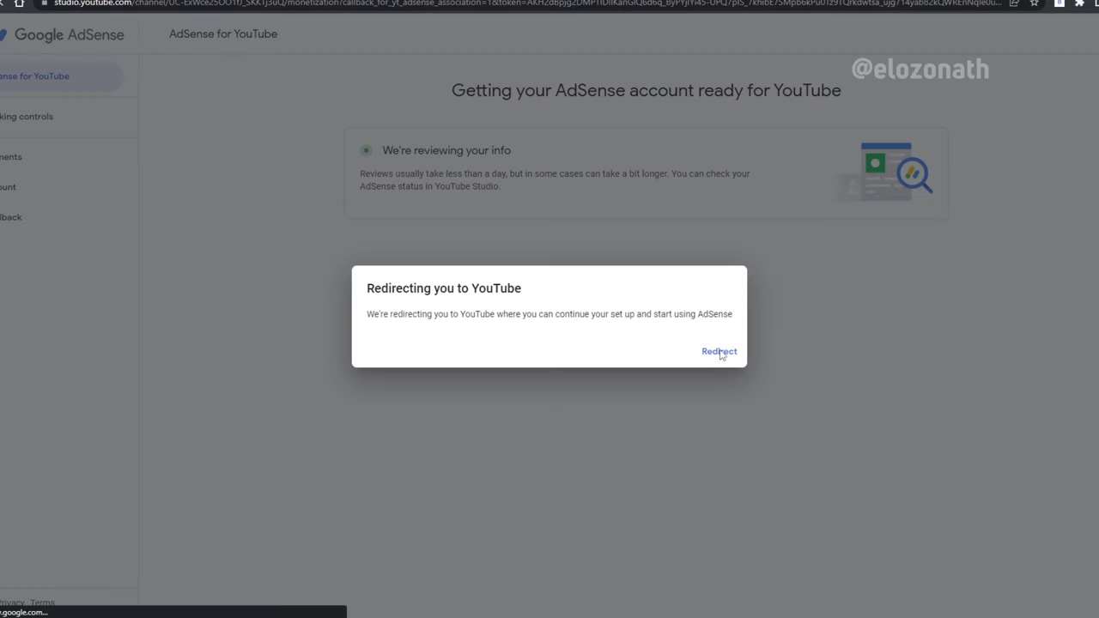
# - Redirect to YouTube and open the AdSense account association, dated 8 September 2022
pyautogui.click(719, 352)
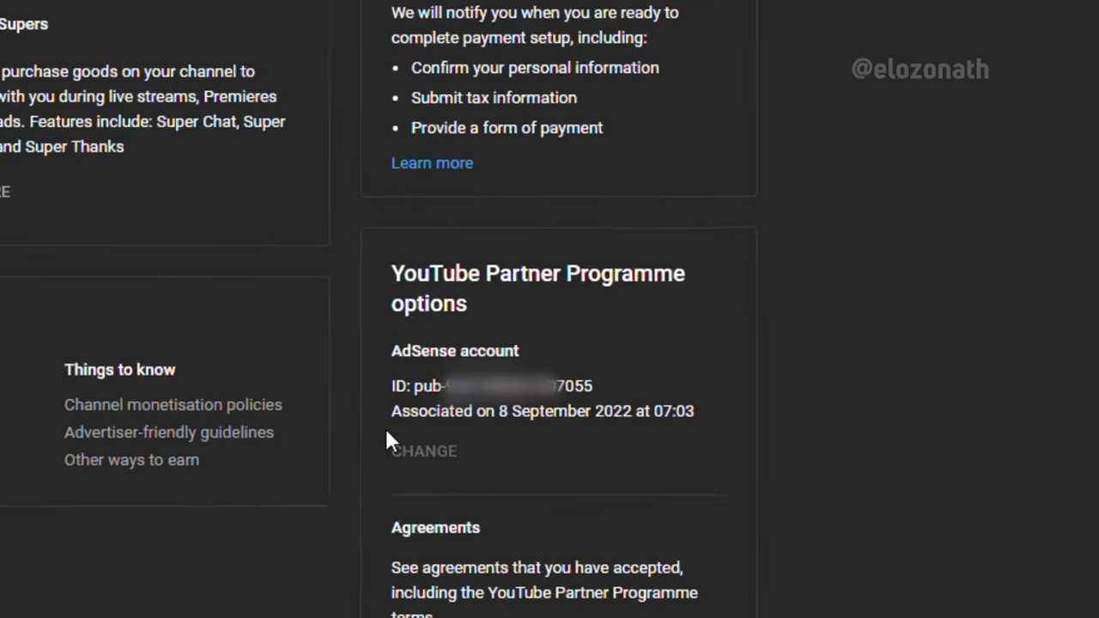
pyautogui.click(413, 427)
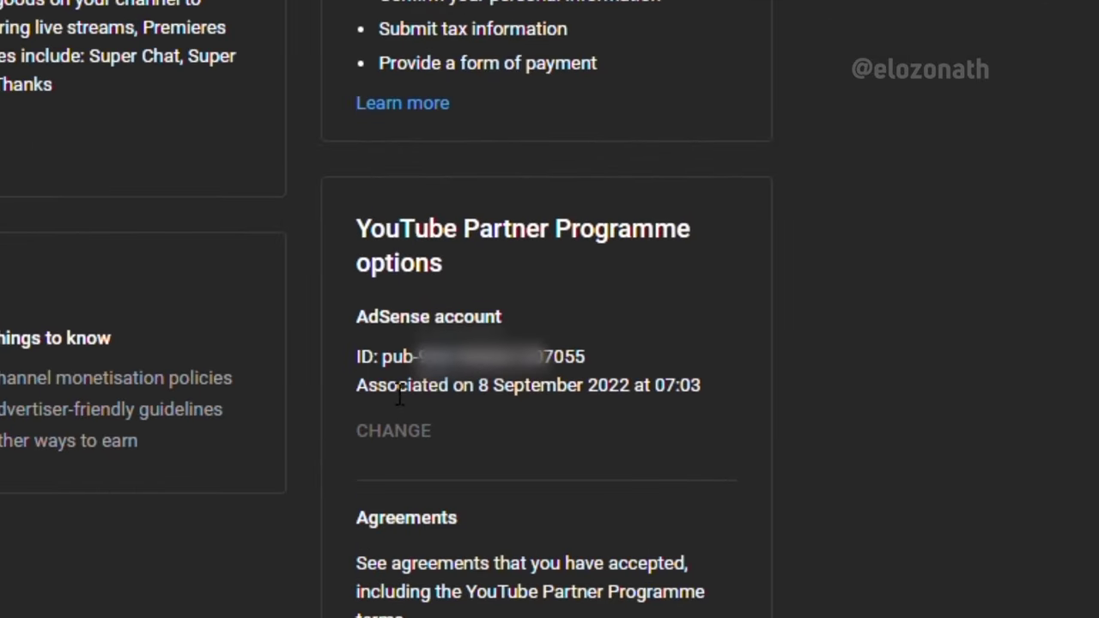
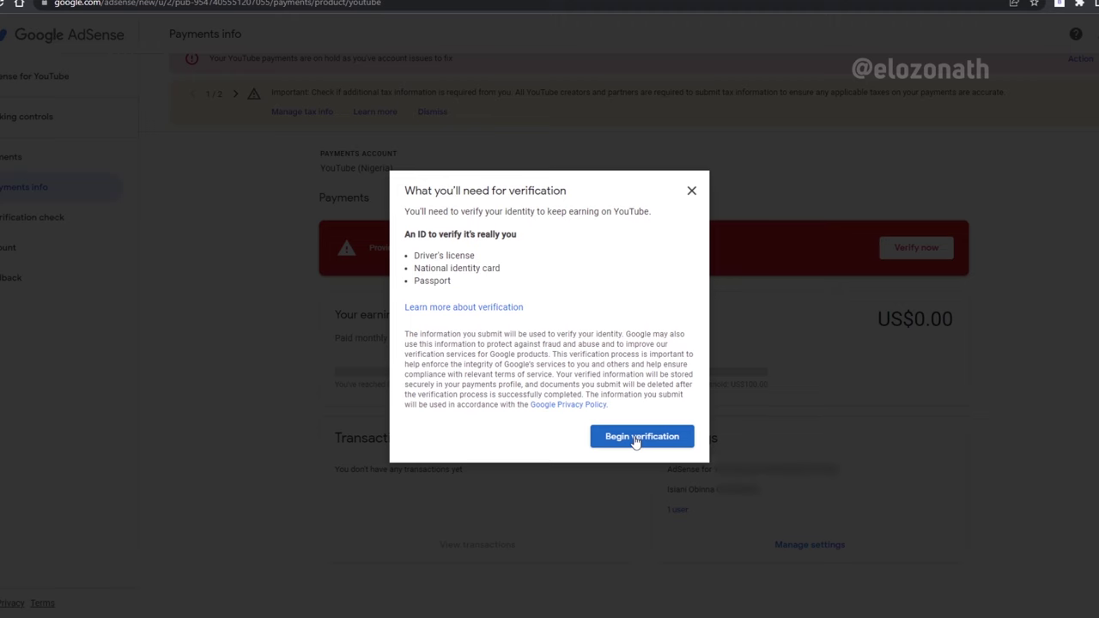
# - Begin identity verification and paste the legal name from the ID into the form
pyautogui.click(635, 438)
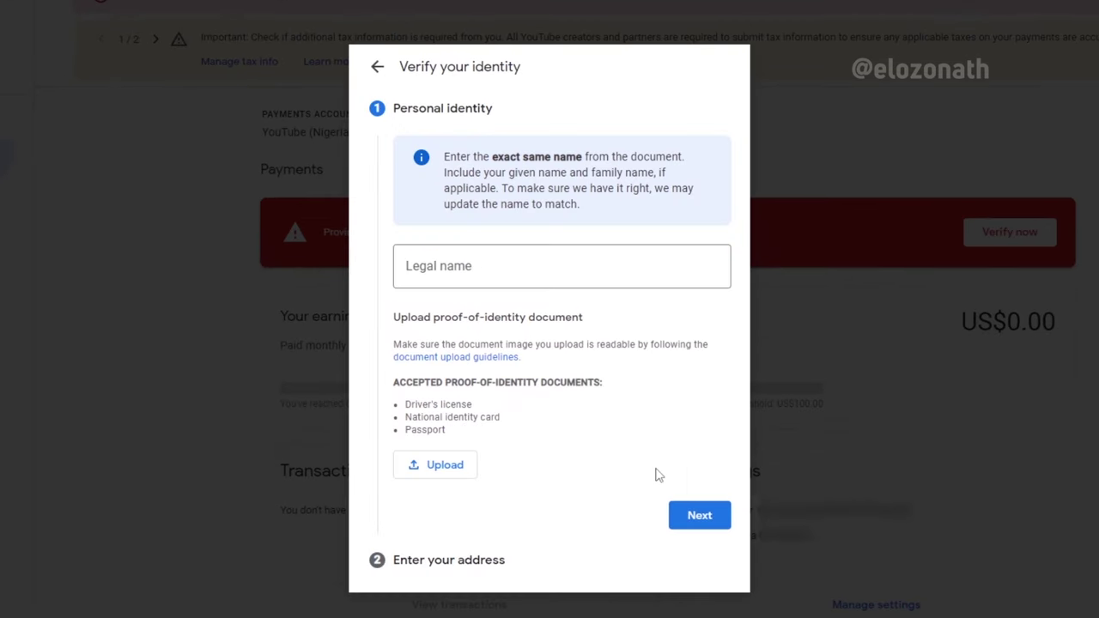
pyautogui.click(475, 271)
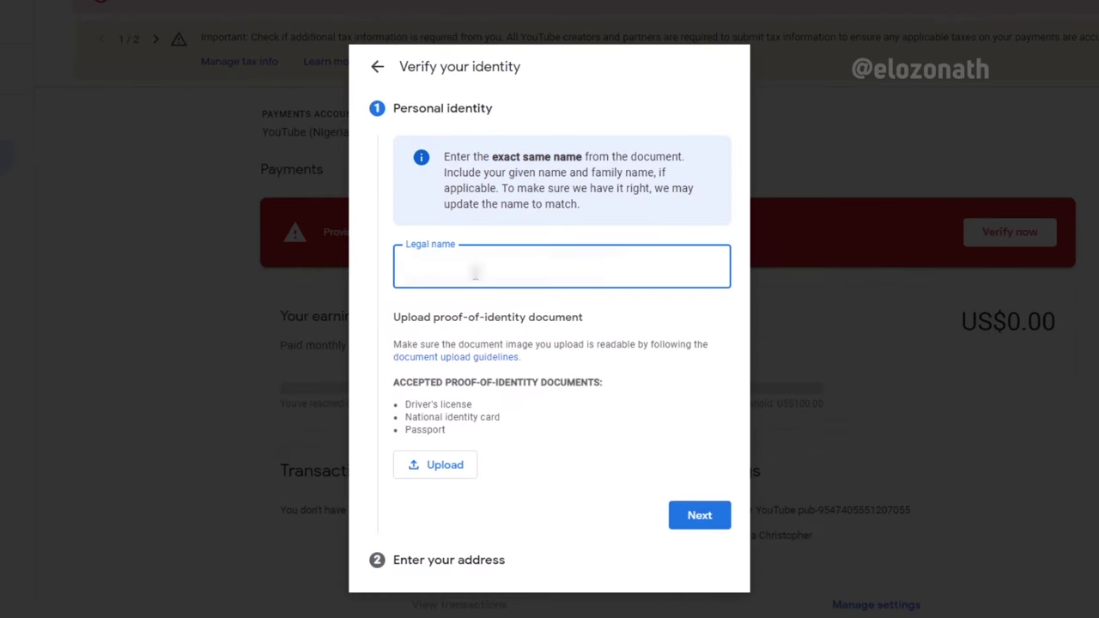
pyautogui.hotkey('ctrl', 'v')
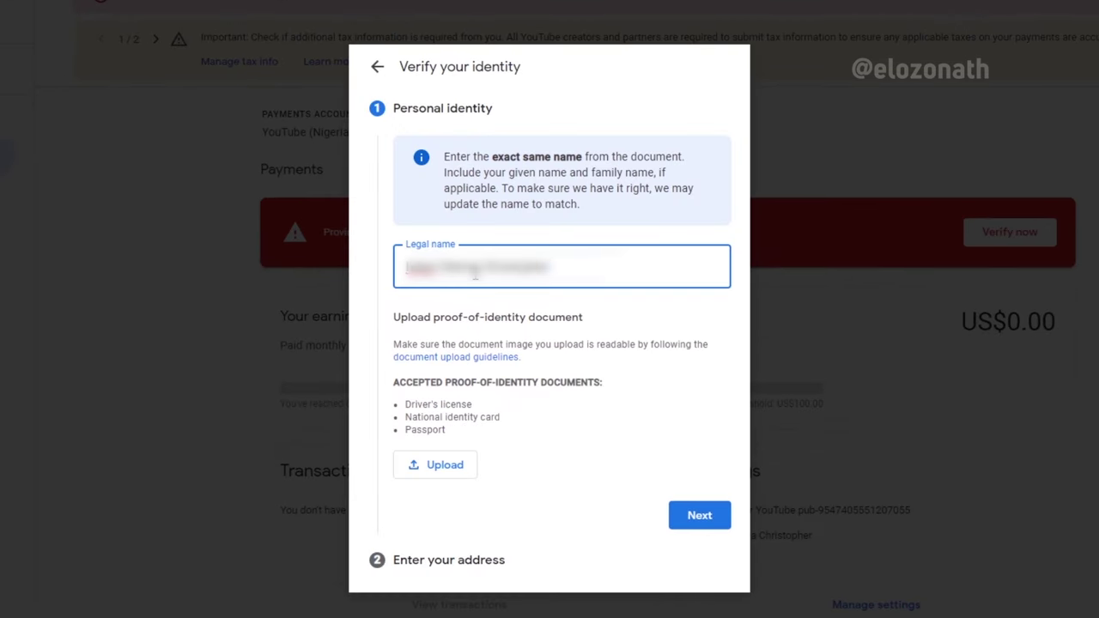
pyautogui.click(628, 518)
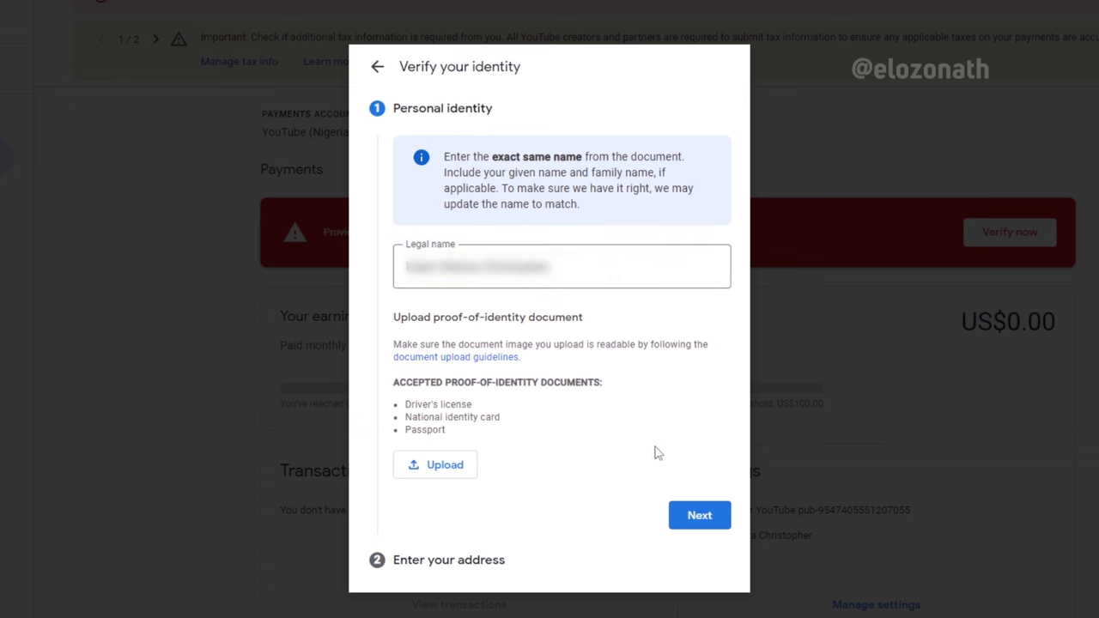
# - Upload an ID image, replacing the unreadable one with Untitled-1.jpg, and continue
pyautogui.click(447, 474)
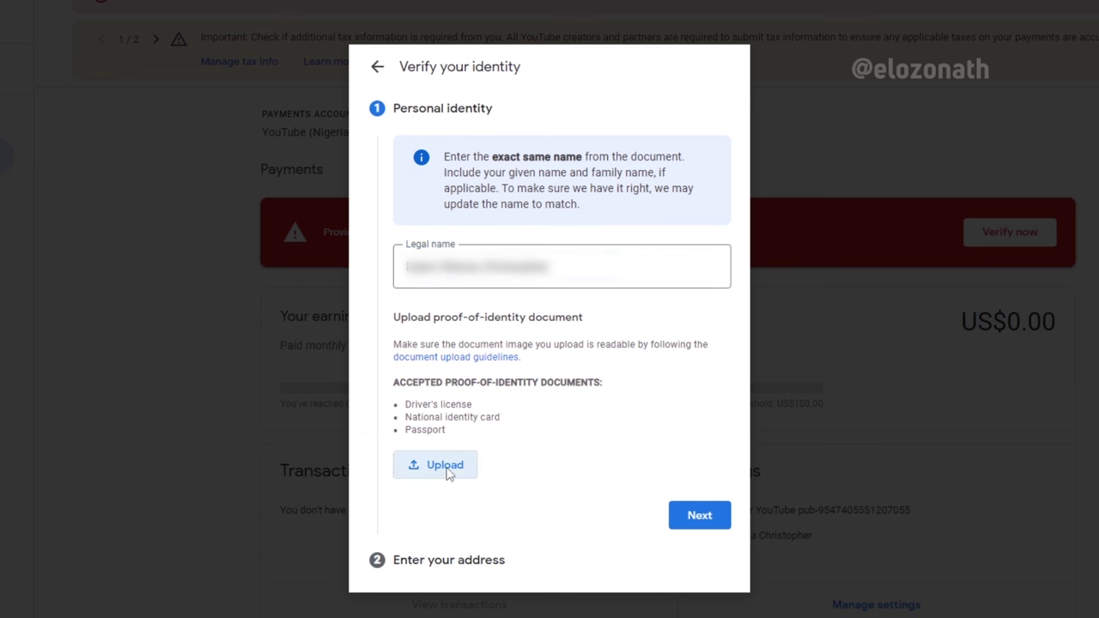
pyautogui.click(424, 281)
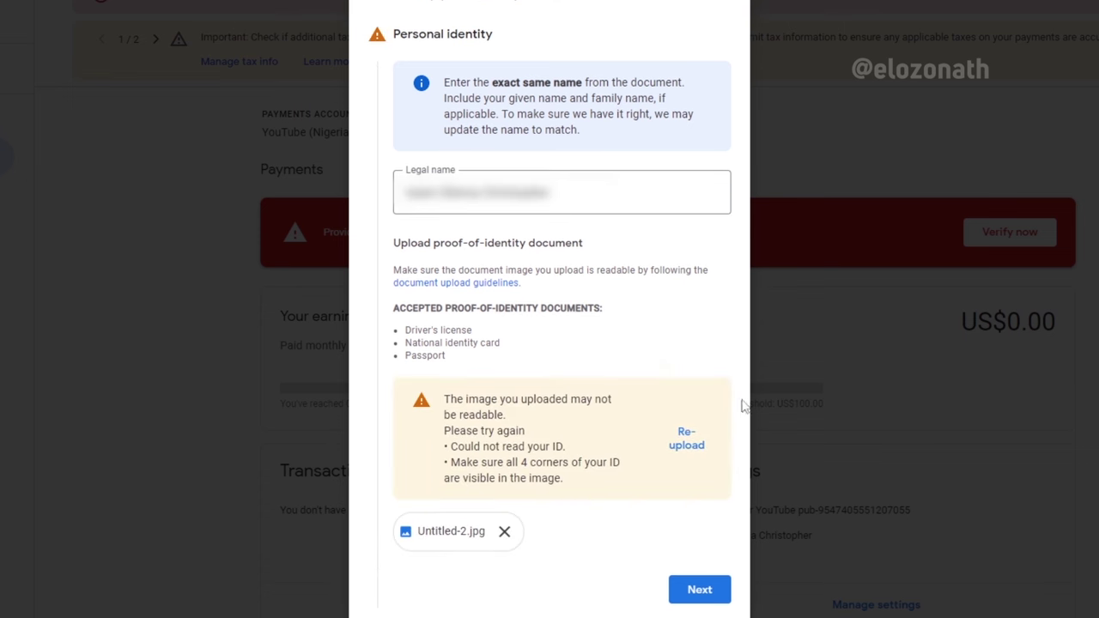
pyautogui.click(505, 532)
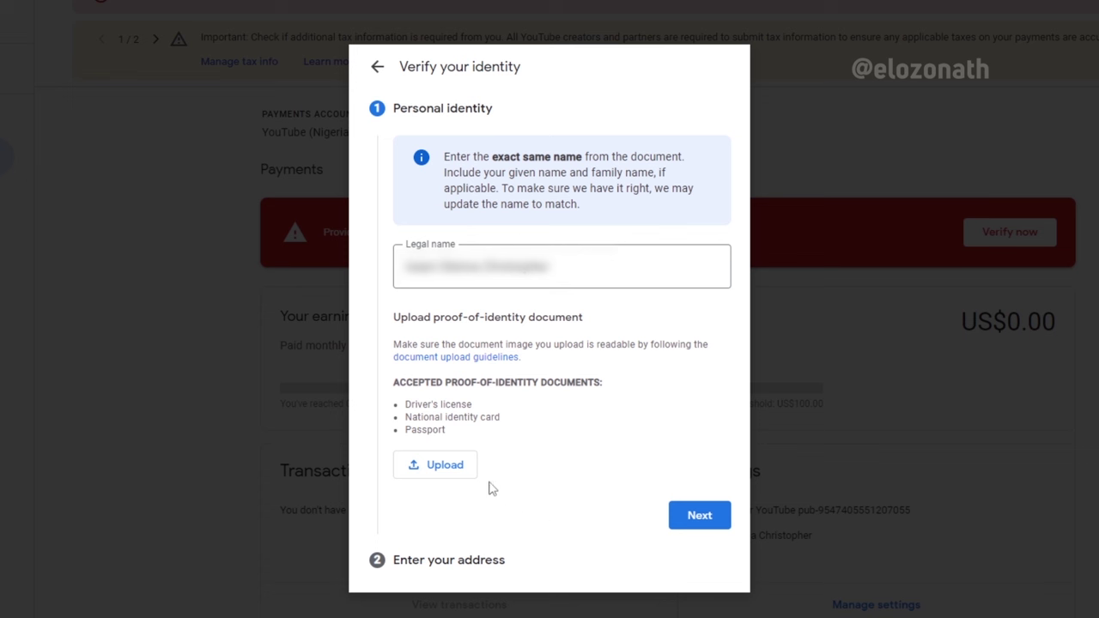
pyautogui.click(448, 469)
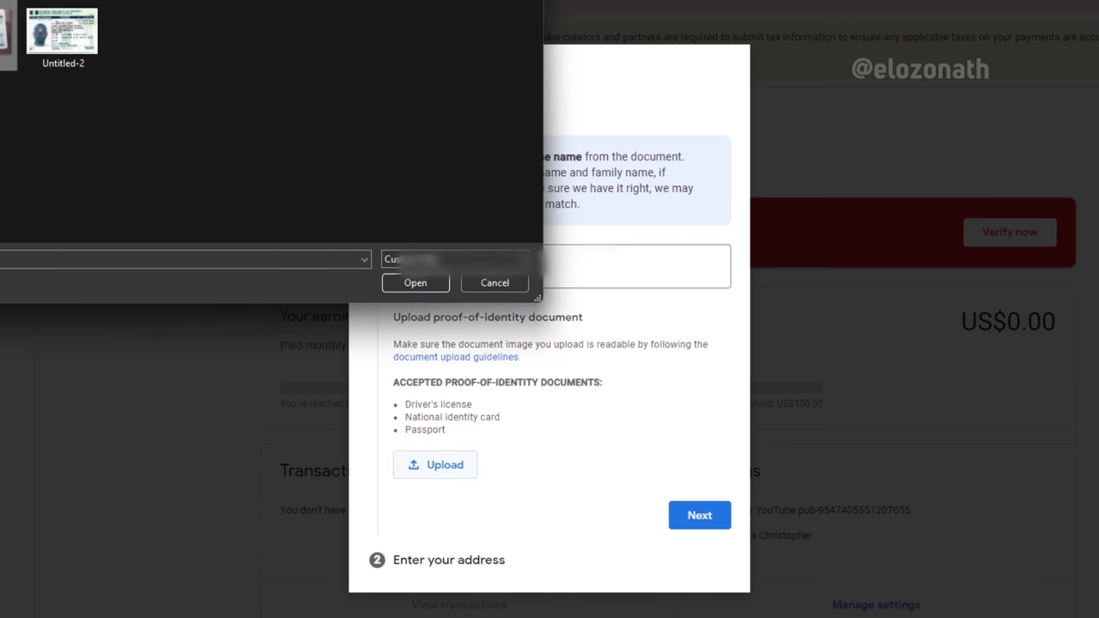
pyautogui.click(411, 280)
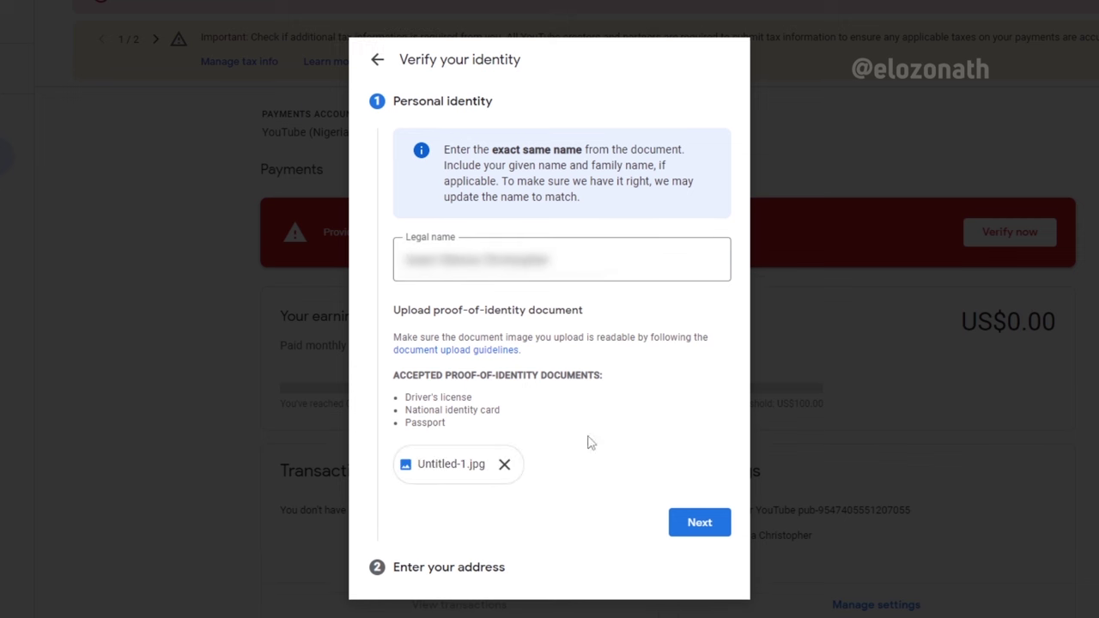
pyautogui.click(700, 524)
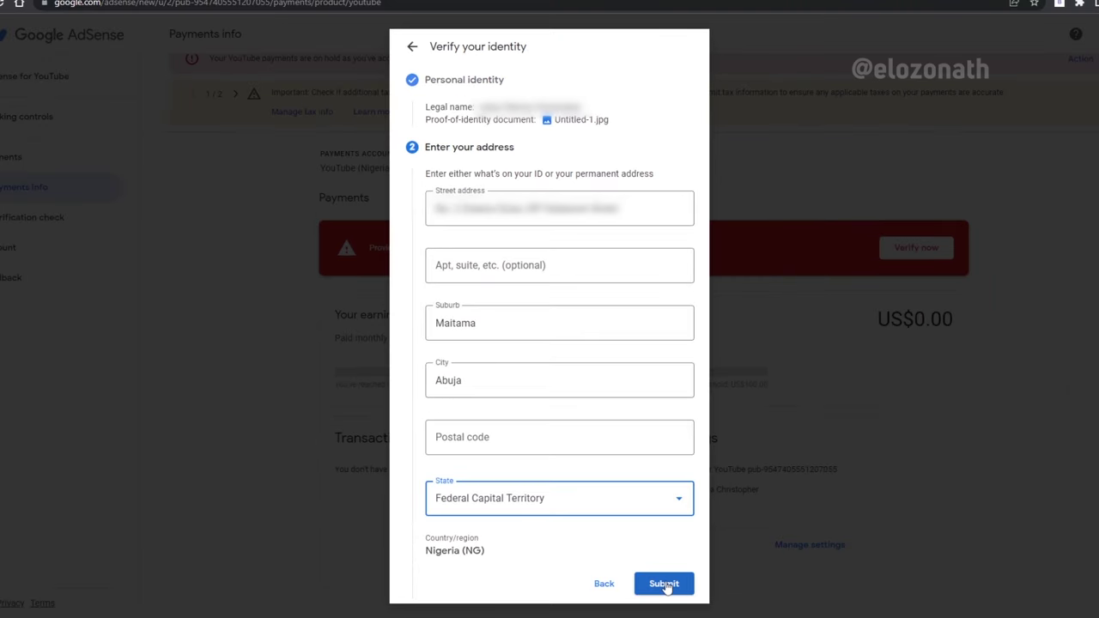
# - Submit the prefilled address and dismiss the Verification successful message
pyautogui.click(664, 583)
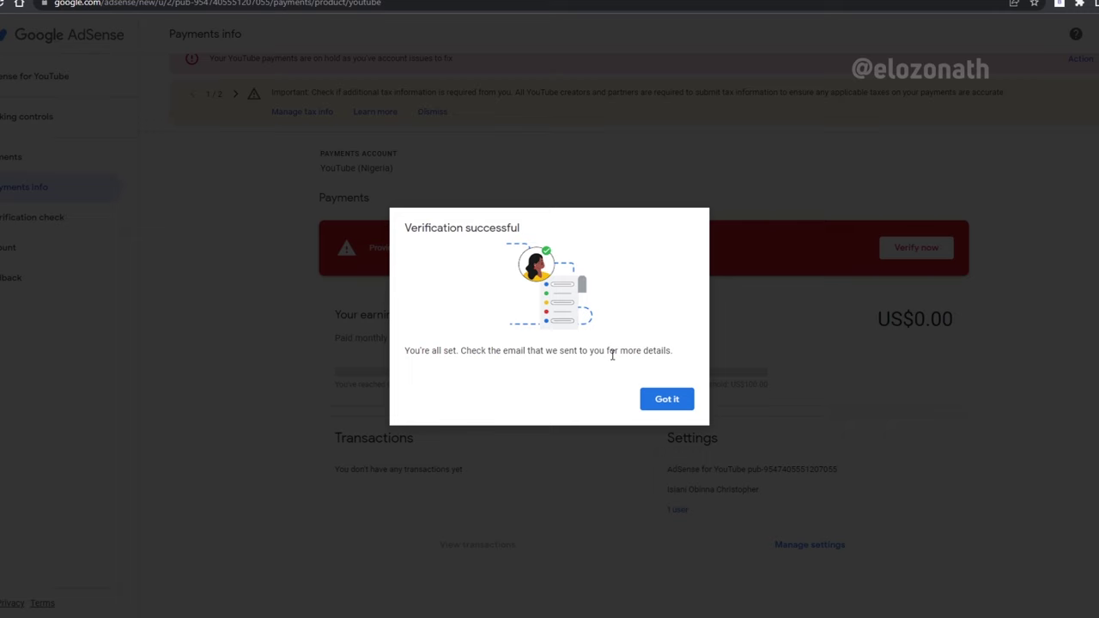
pyautogui.click(667, 400)
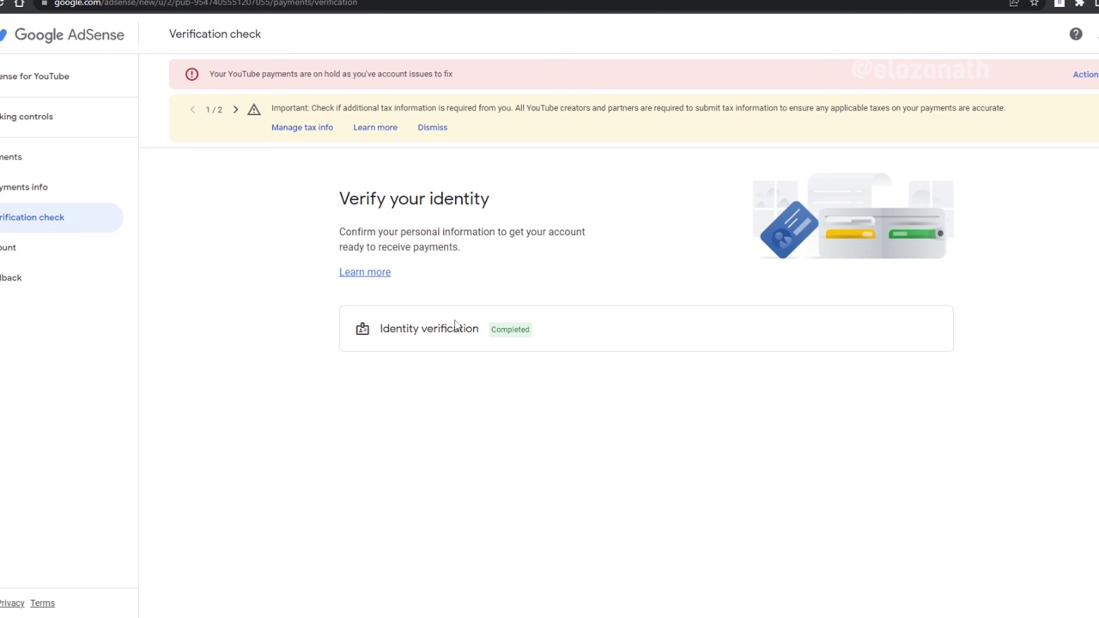
# - From Manage tax info, add United States tax info and start the tax form
pyautogui.click(302, 129)
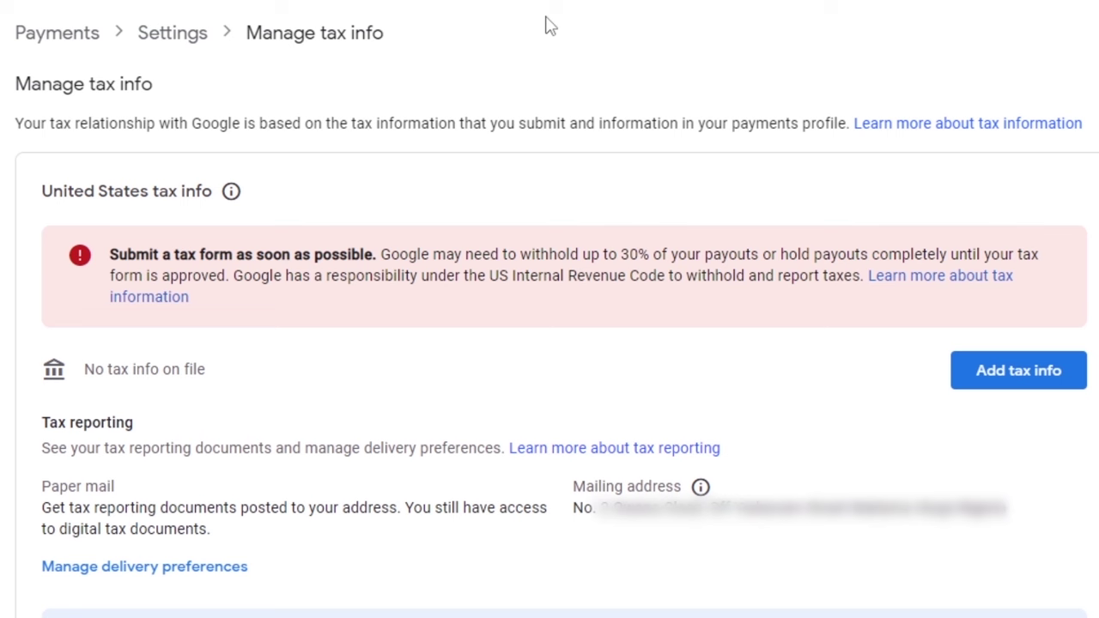
pyautogui.click(1034, 378)
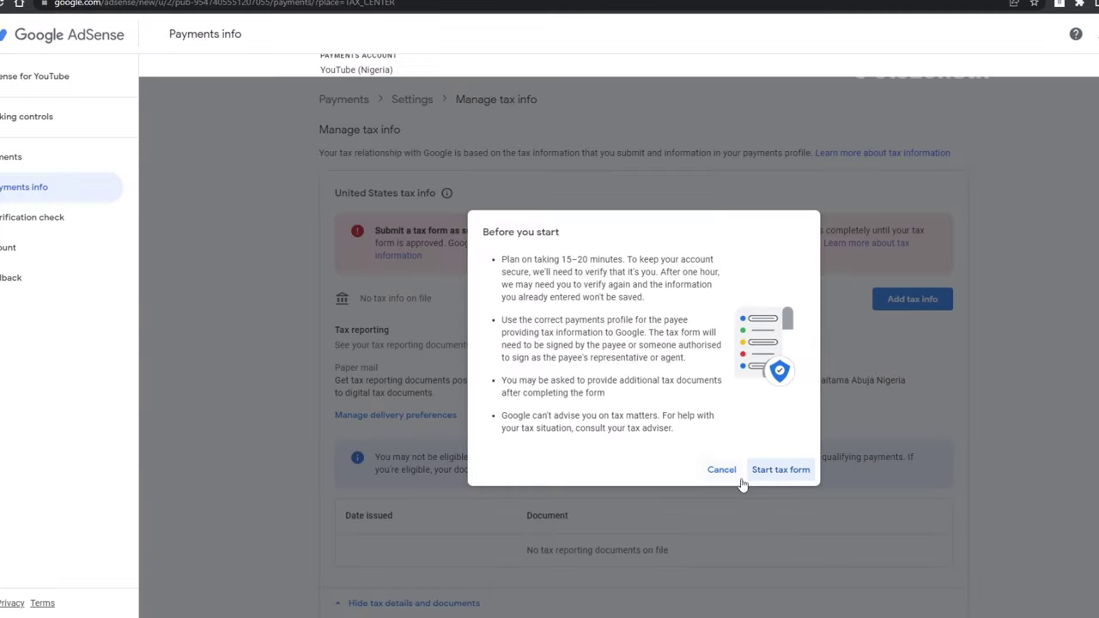
pyautogui.click(781, 470)
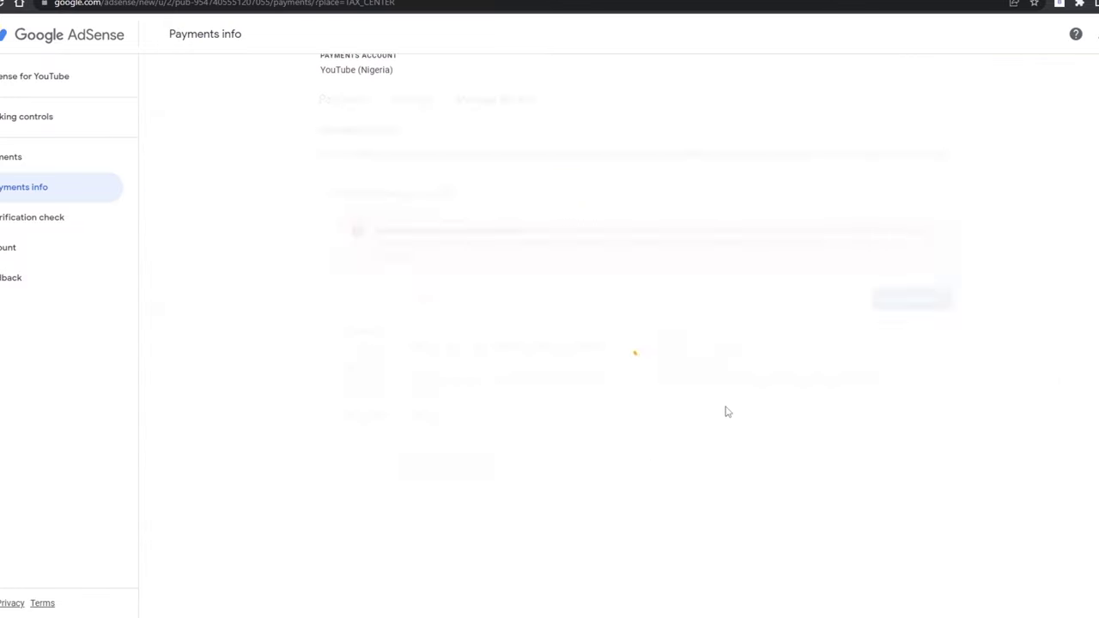
# - Answer Individual and not a US citizen, choose W-8BEN, and set citizenship to Nigeria
pyautogui.click(375, 357)
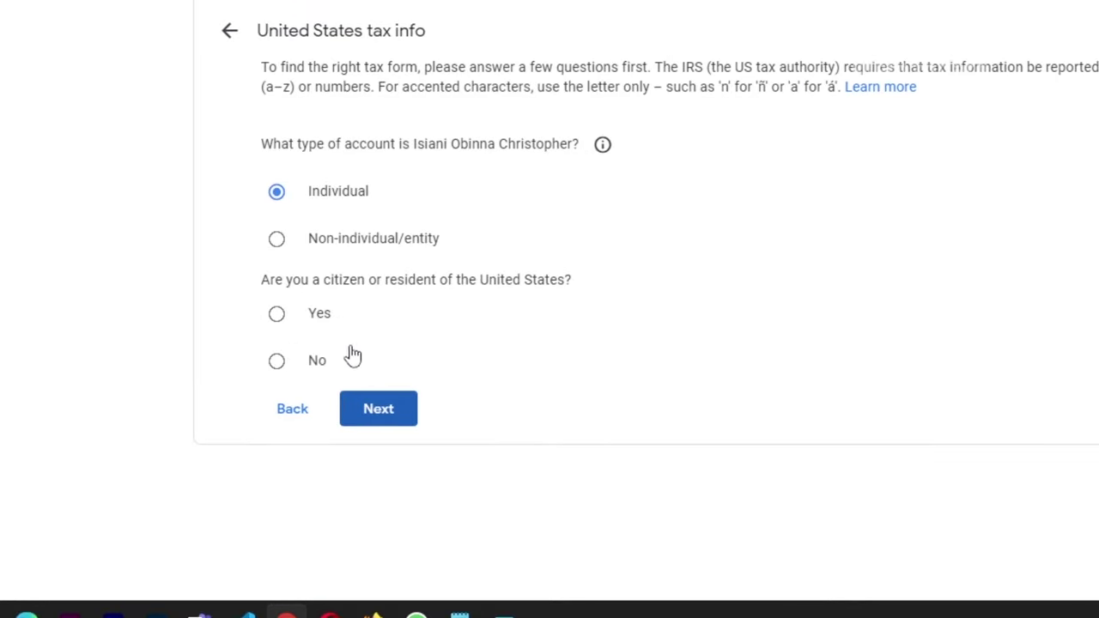
pyautogui.click(276, 361)
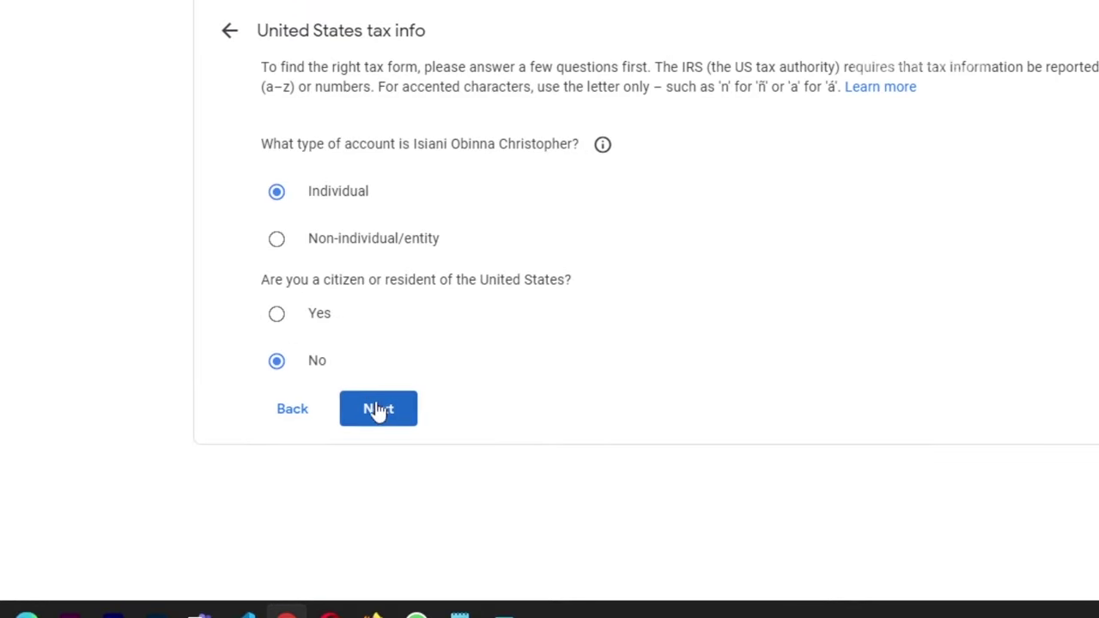
pyautogui.click(392, 418)
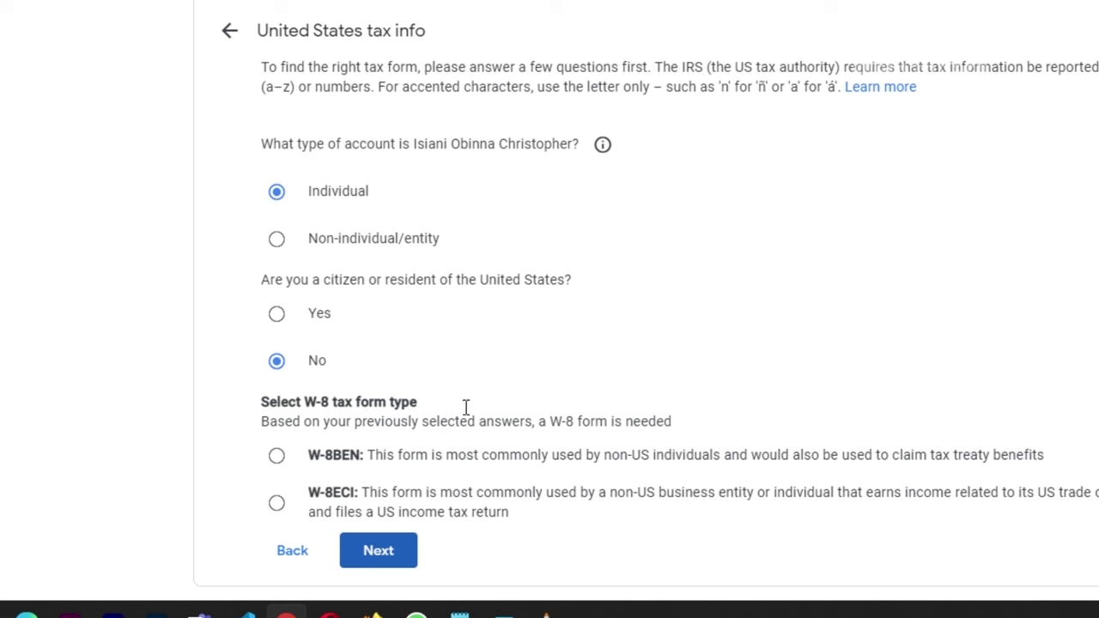
pyautogui.click(284, 458)
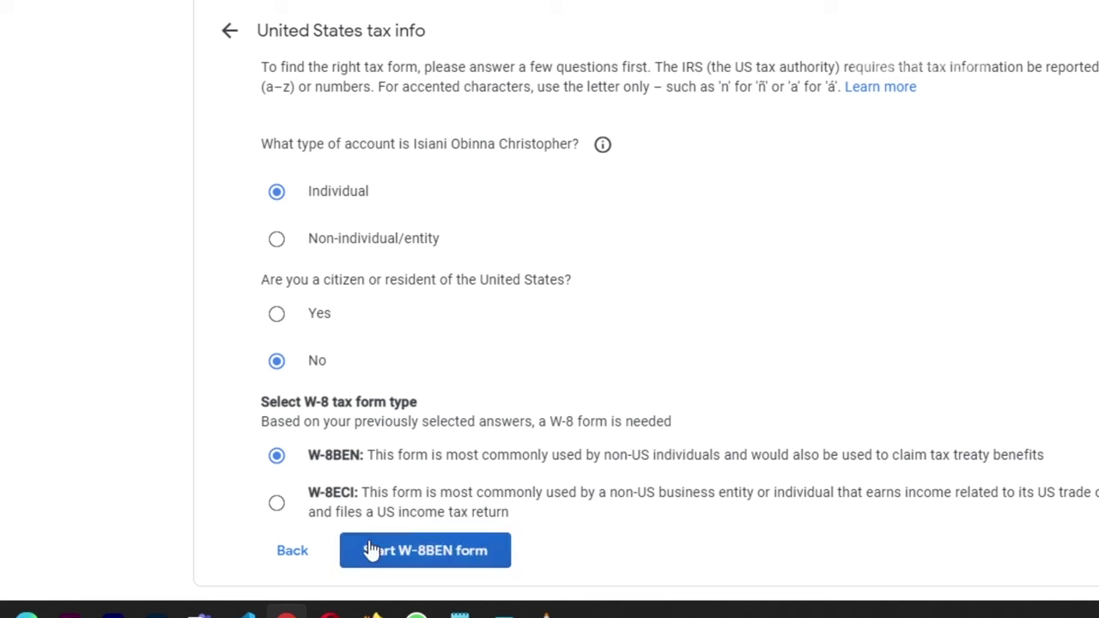
pyautogui.click(463, 556)
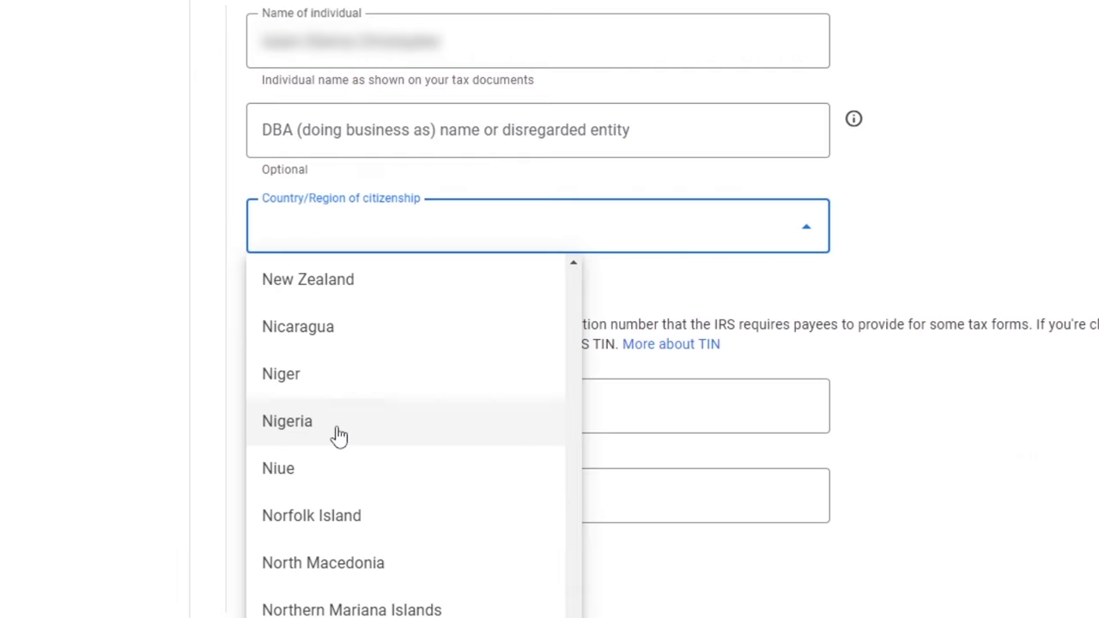
pyautogui.click(335, 432)
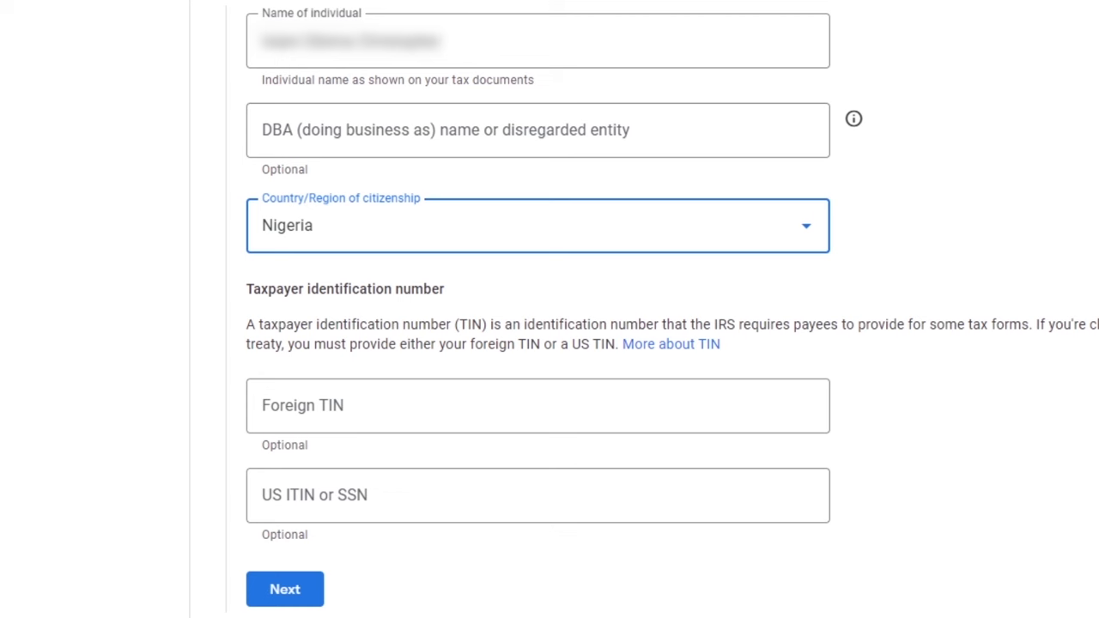
# - Enter the residence address in Abuja, reuse it as postal address, and claim no treaty benefit
pyautogui.scroll(-2, 550, 309)
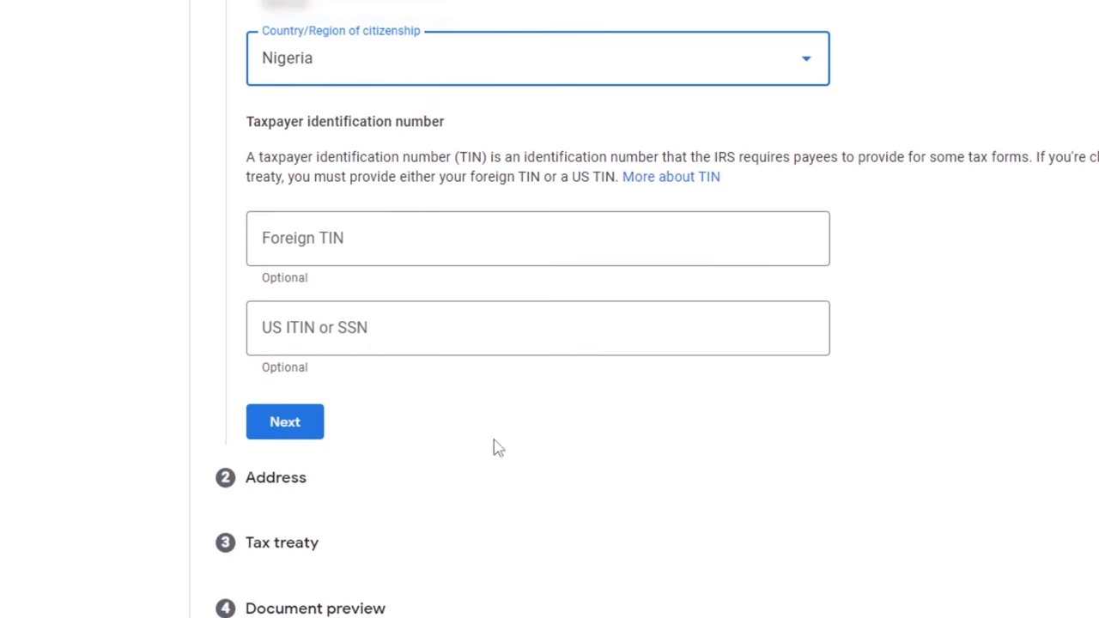
pyautogui.click(292, 421)
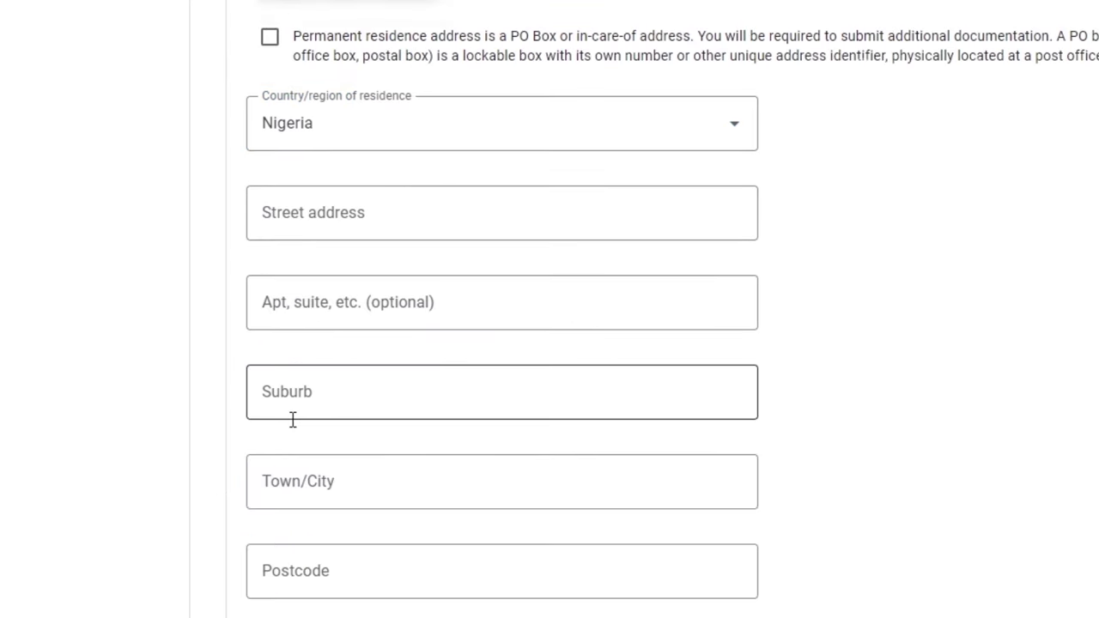
pyautogui.write('Abuja')
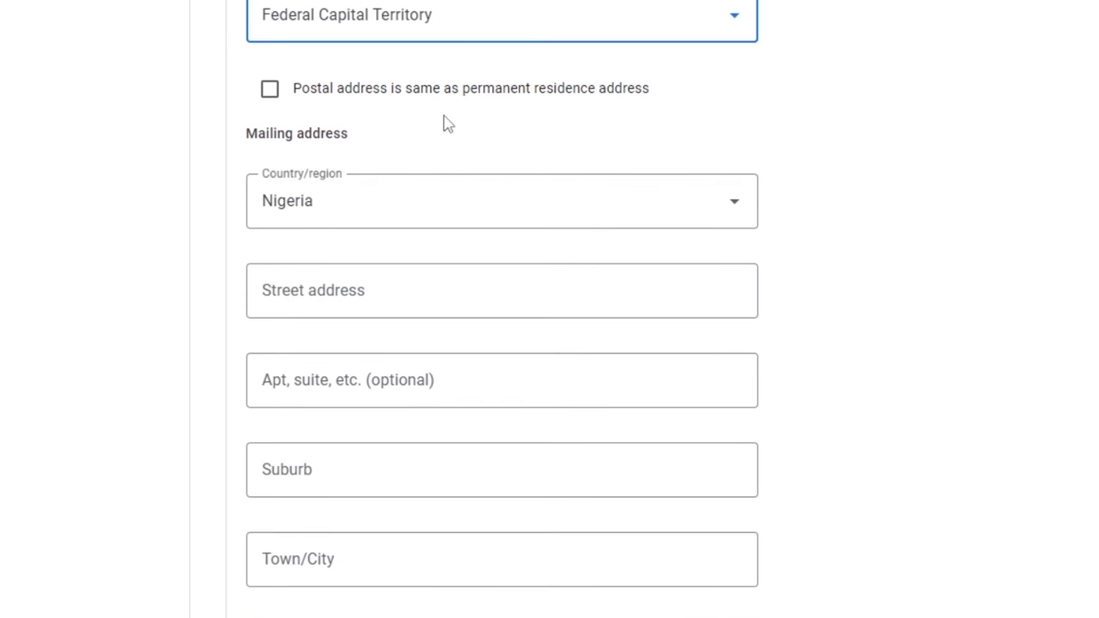
pyautogui.click(269, 91)
pyautogui.scroll(4, 561, 236)
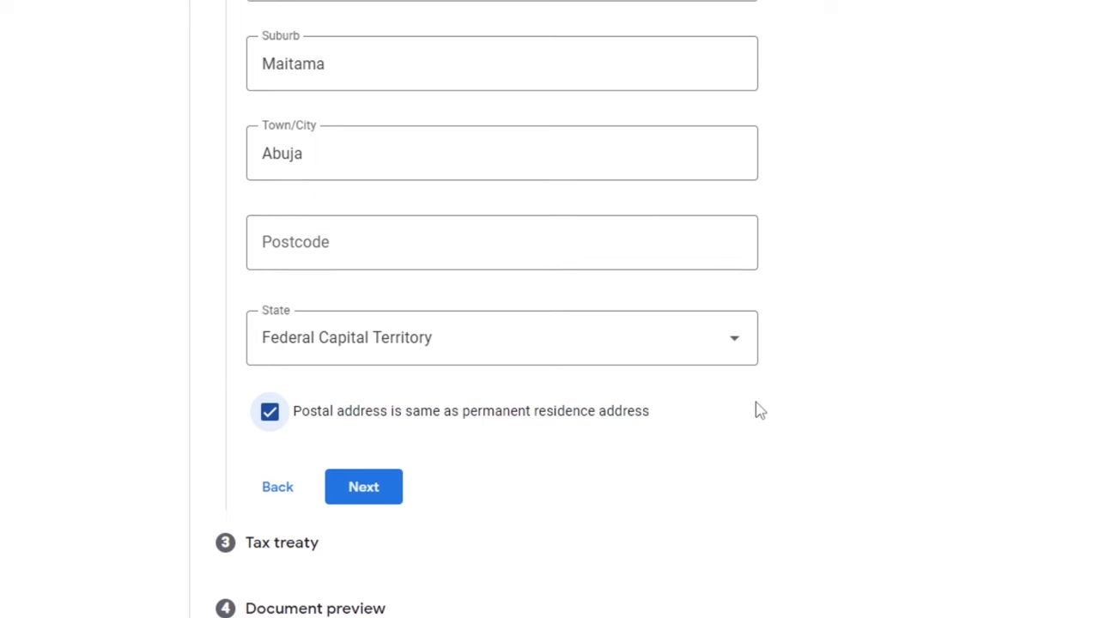
pyautogui.scroll(1, 747, 416)
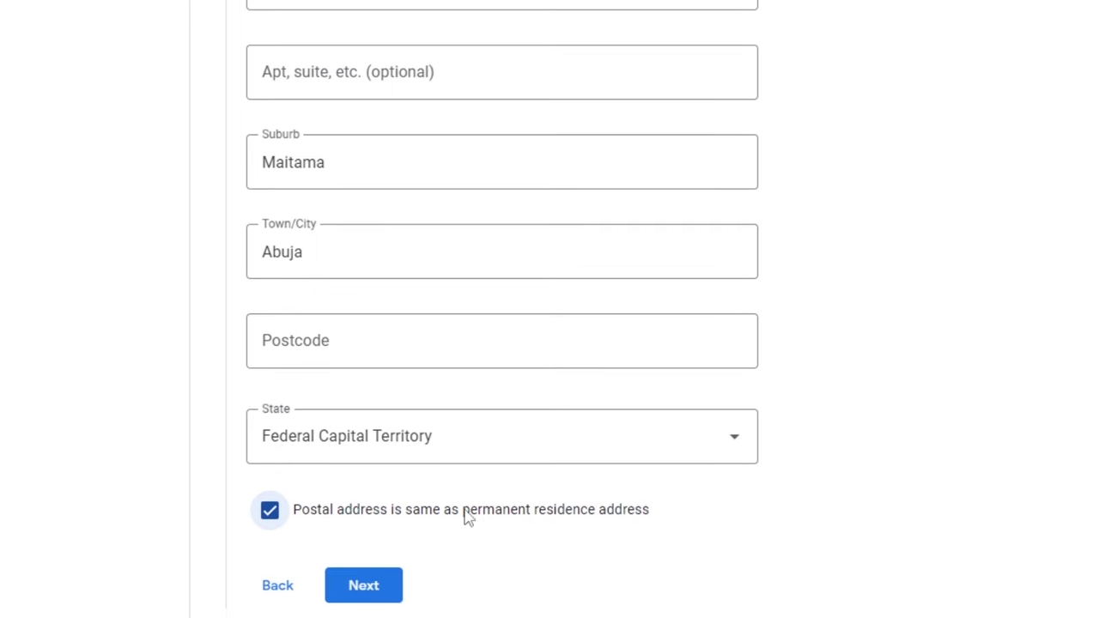
pyautogui.click(372, 592)
pyautogui.click(262, 212)
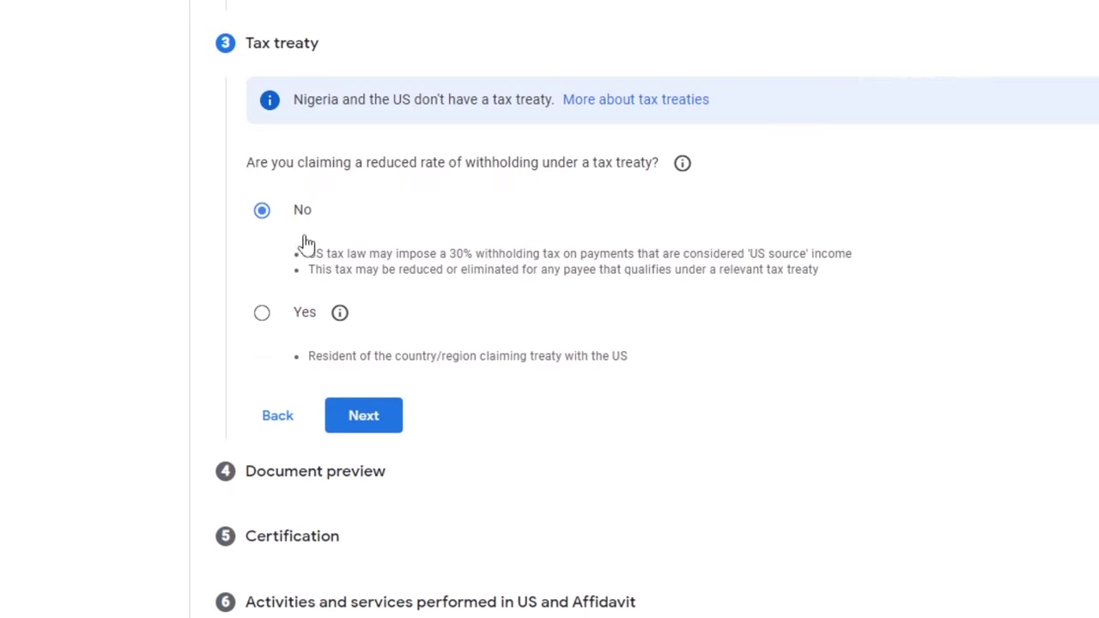
# - Confirm the generated W-8BEN tax documents in the preview are correct
pyautogui.click(367, 418)
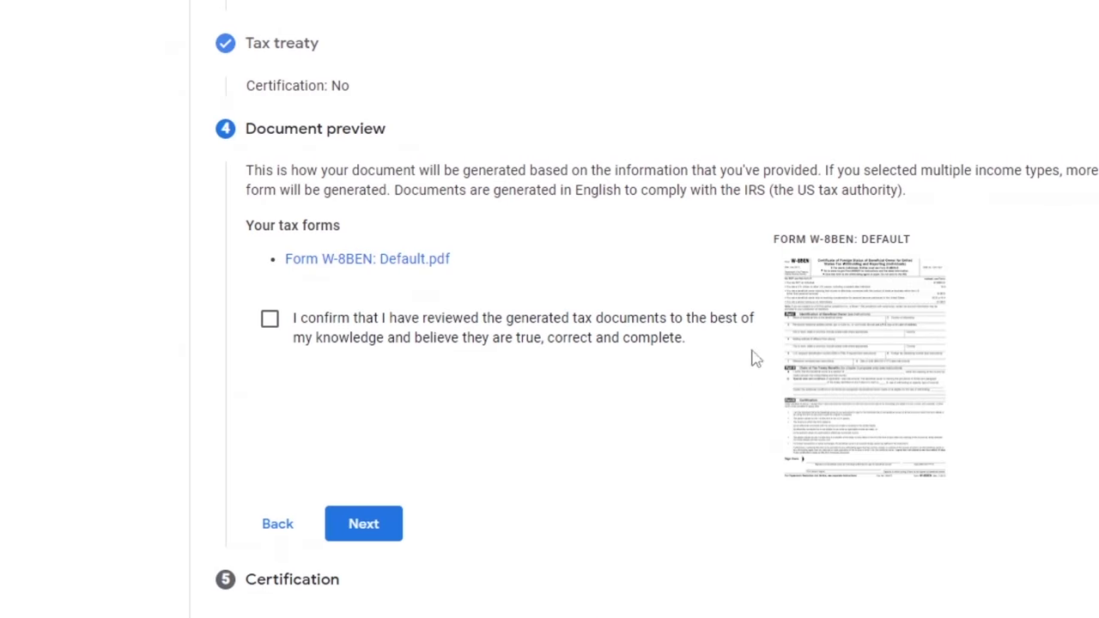
pyautogui.click(270, 321)
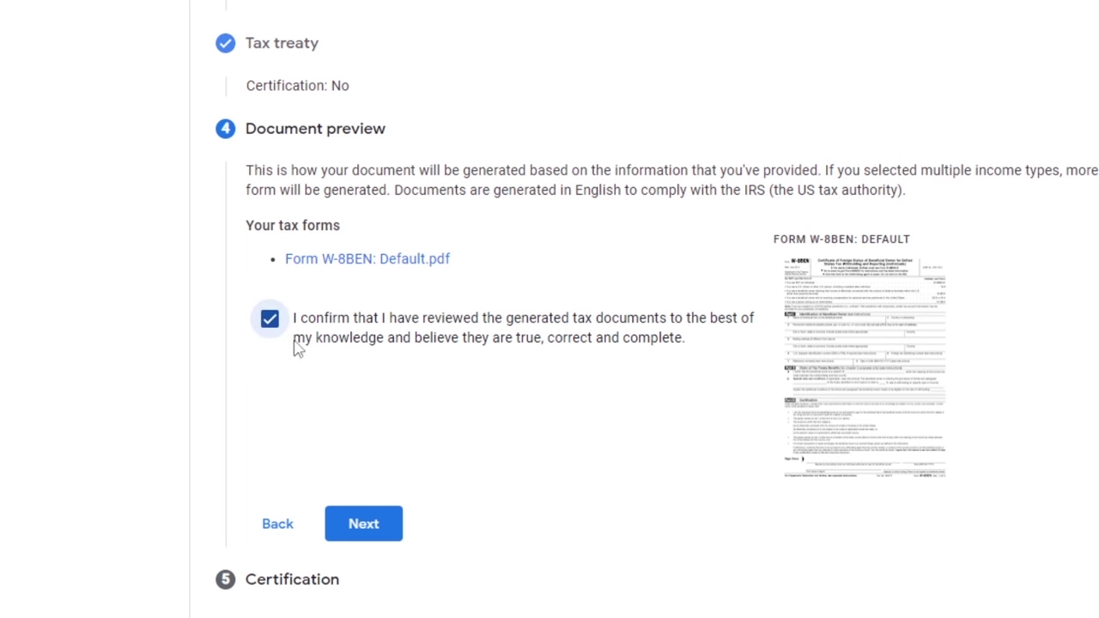
pyautogui.click(372, 526)
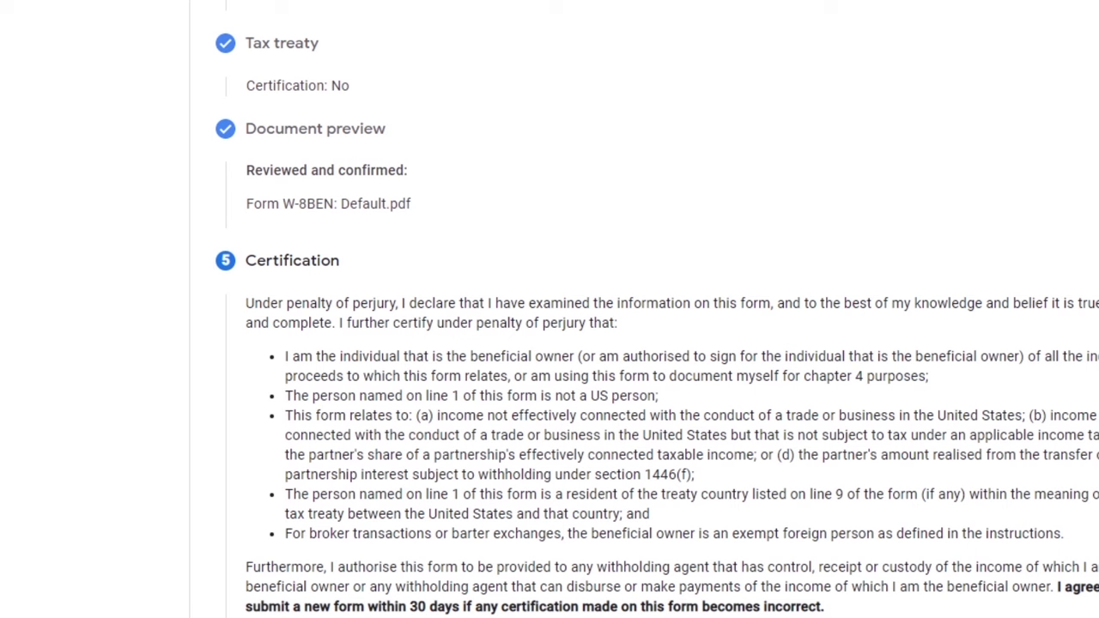
# - Certify being the person named in Tax identity and sign with the full legal name
pyautogui.scroll(-4, 679, 359)
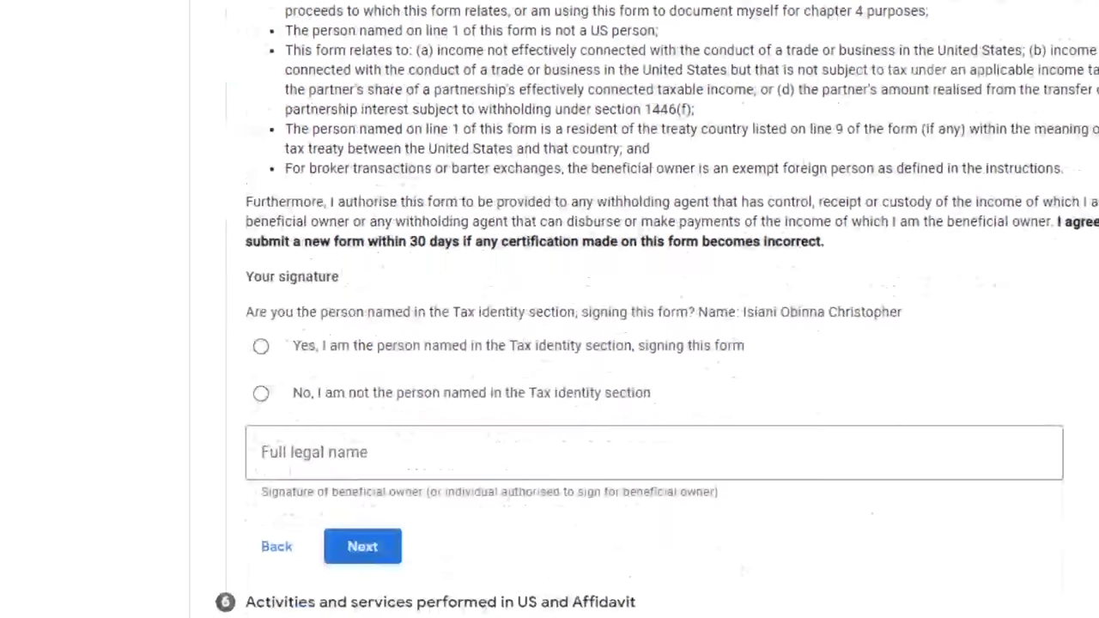
pyautogui.click(473, 357)
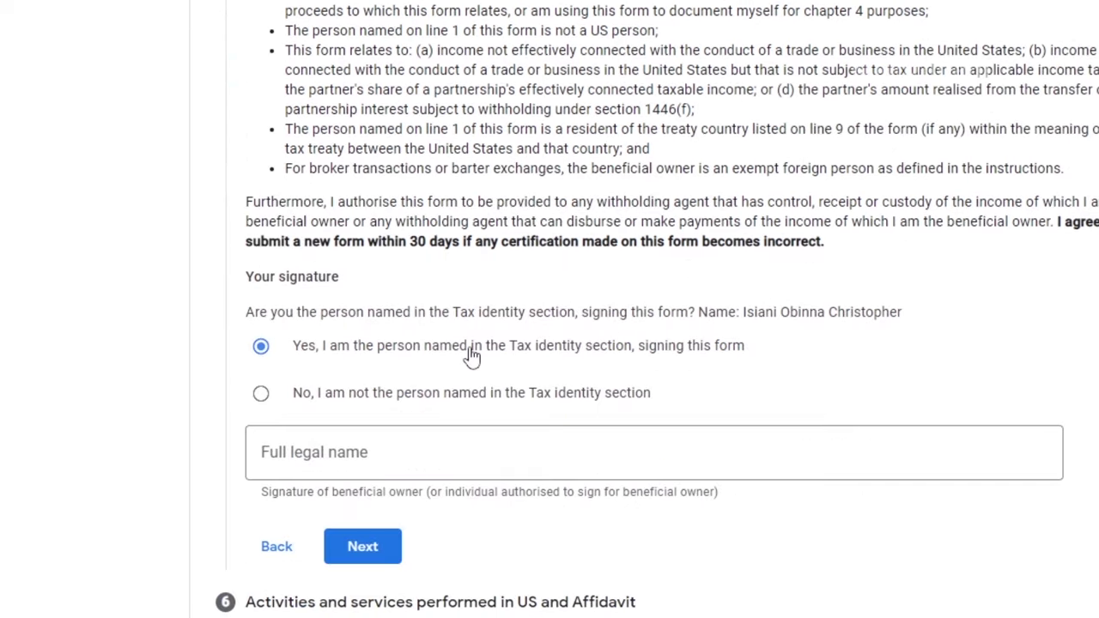
pyautogui.click(407, 435)
pyautogui.write('Isiani Obinna Christopher')
pyautogui.click(397, 549)
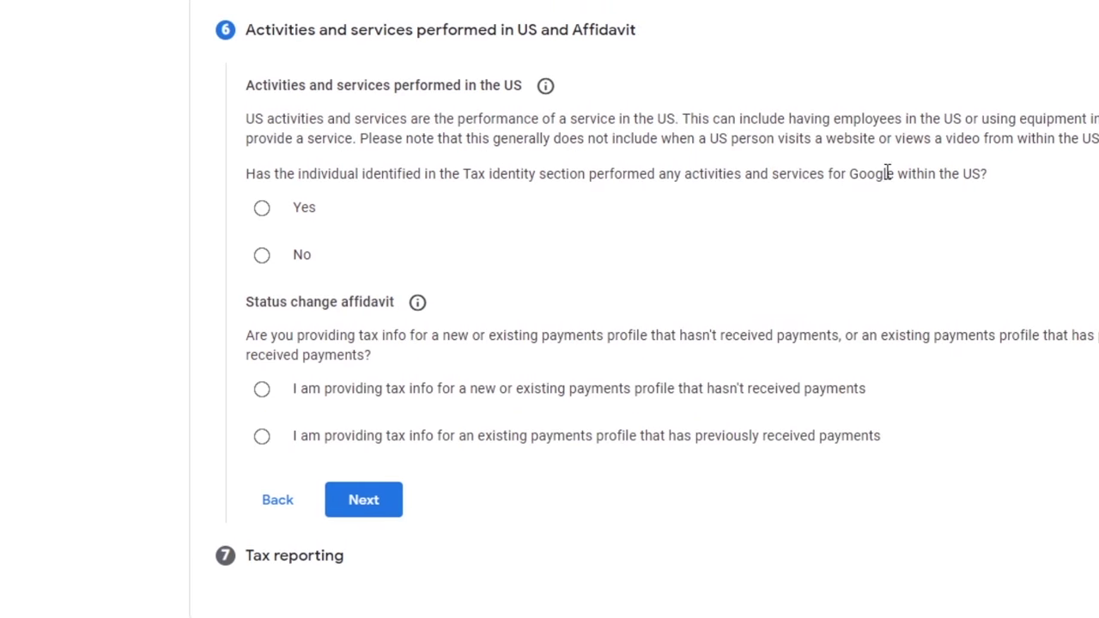
# - Declare no US activities and an unpaid profile, accept paperless delivery, and submit the tax info
pyautogui.click(261, 256)
pyautogui.click(286, 300)
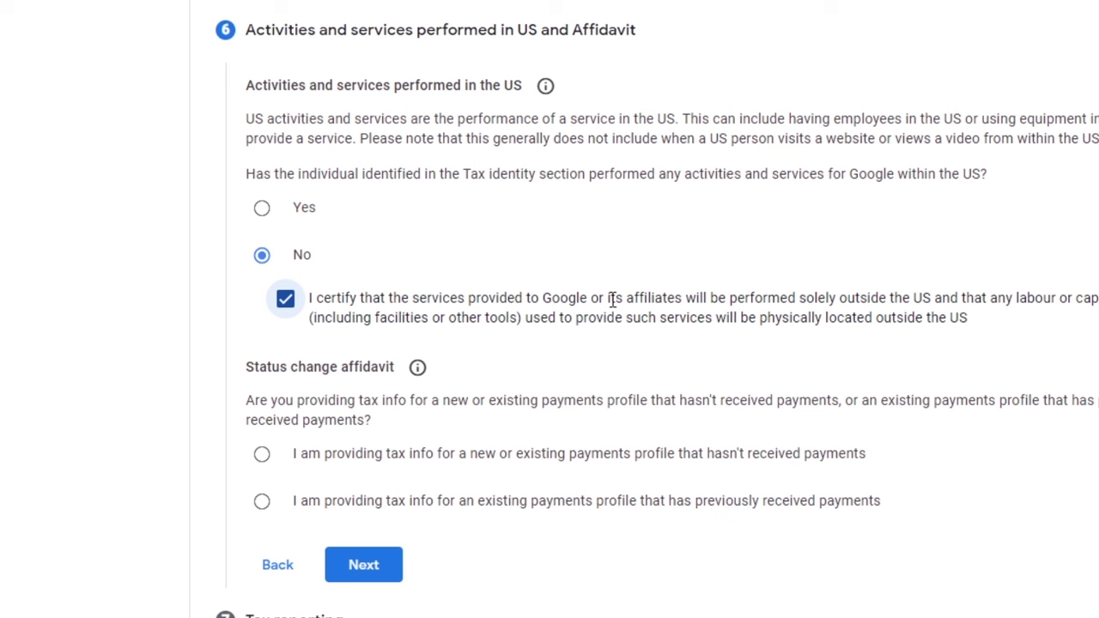
pyautogui.scroll(-1, 615, 301)
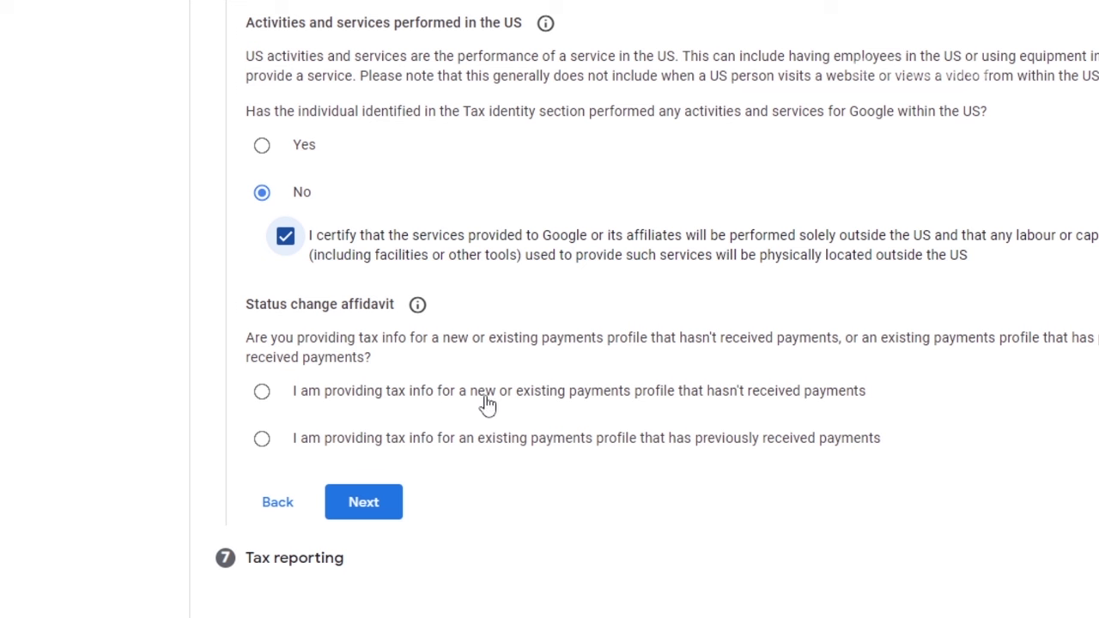
pyautogui.click(263, 394)
pyautogui.click(371, 504)
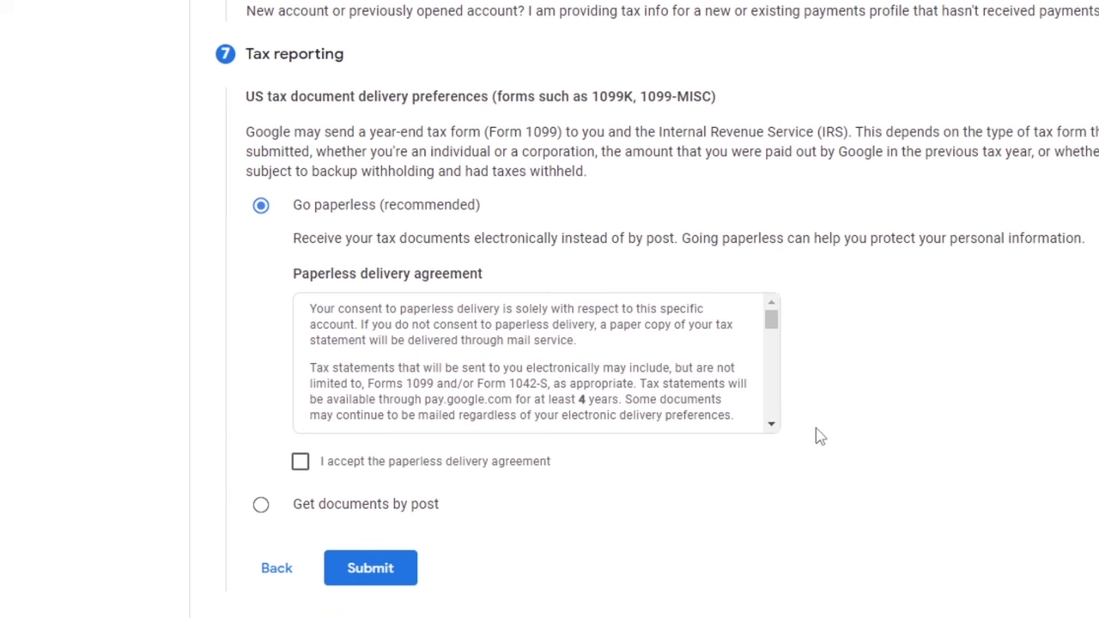
pyautogui.click(300, 467)
pyautogui.click(371, 567)
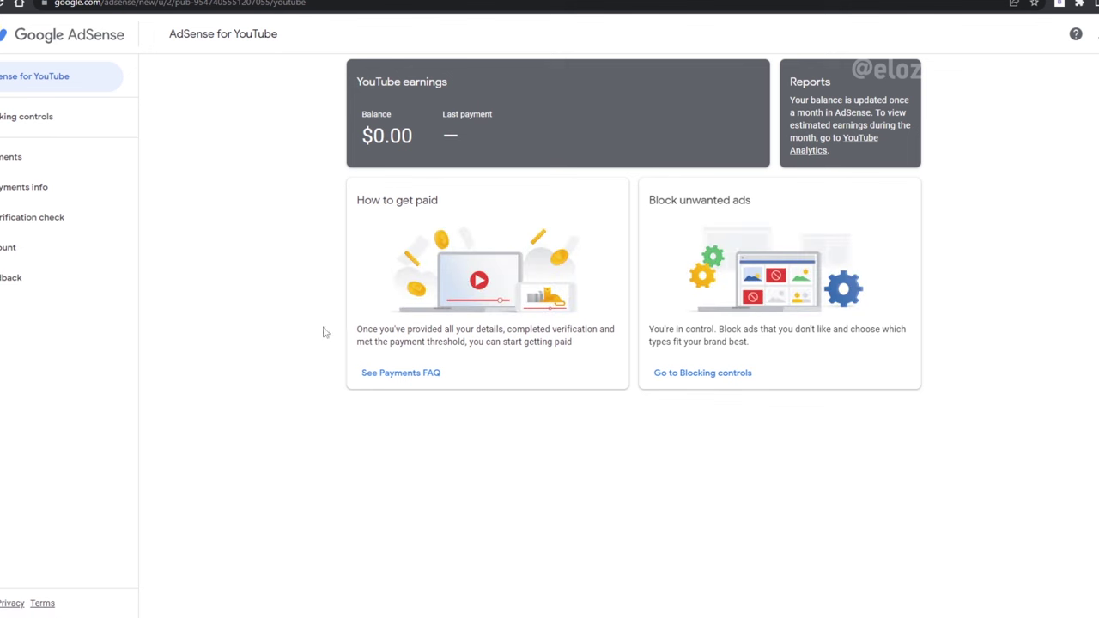
# - Check identity verification is Completed on Payments info, then follow the notification's Action link
pyautogui.click(12, 191)
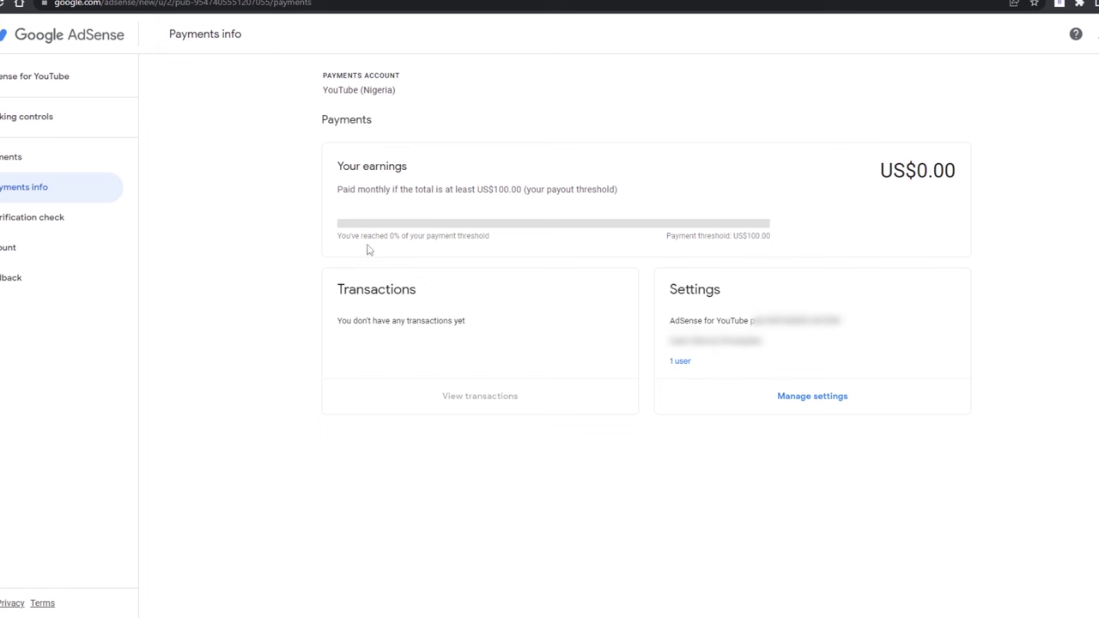
pyautogui.click(44, 220)
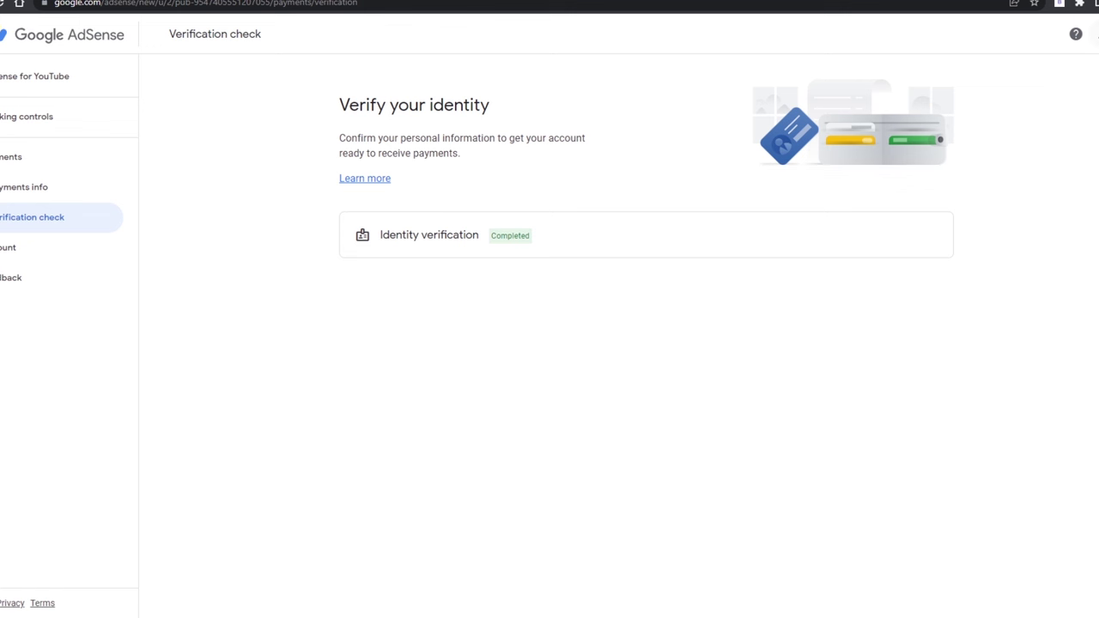
pyautogui.click(1097, 35)
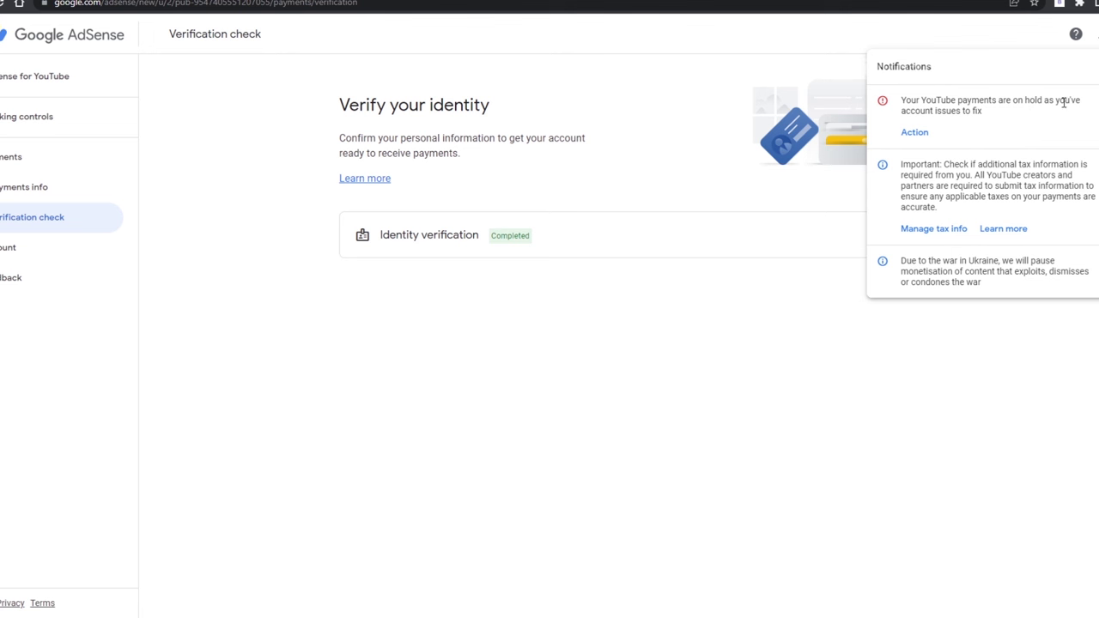
pyautogui.click(917, 134)
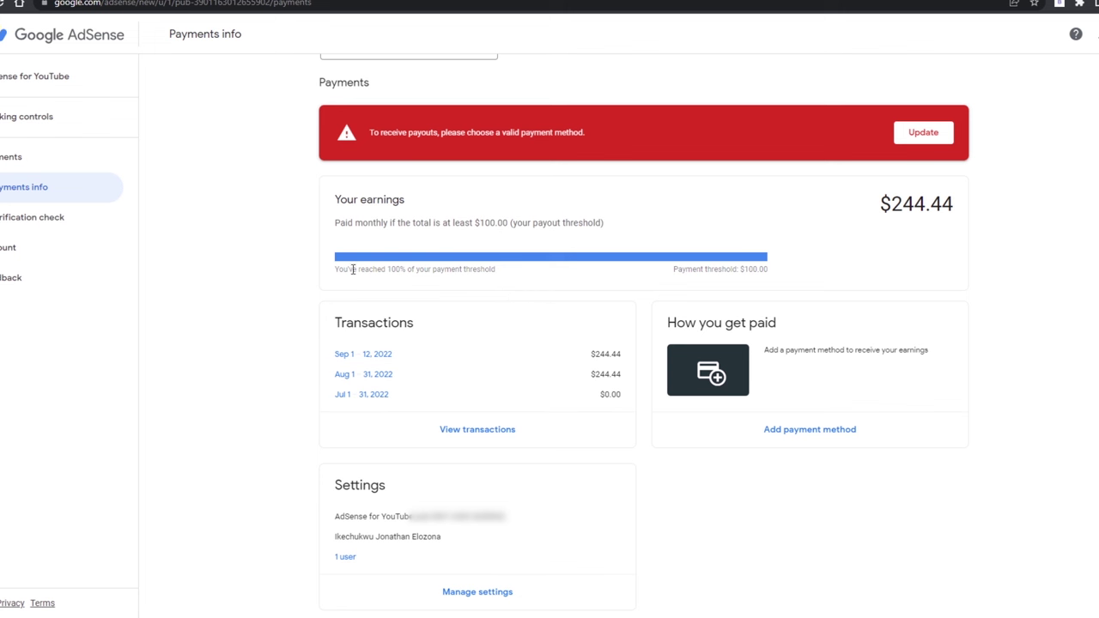
# - Update the payment method from the red banner and begin adding a new one for YouTube (Nigeria)
pyautogui.moveTo(674, 271); pyautogui.dragTo(774, 276)
pyautogui.click(777, 273)
pyautogui.click(936, 134)
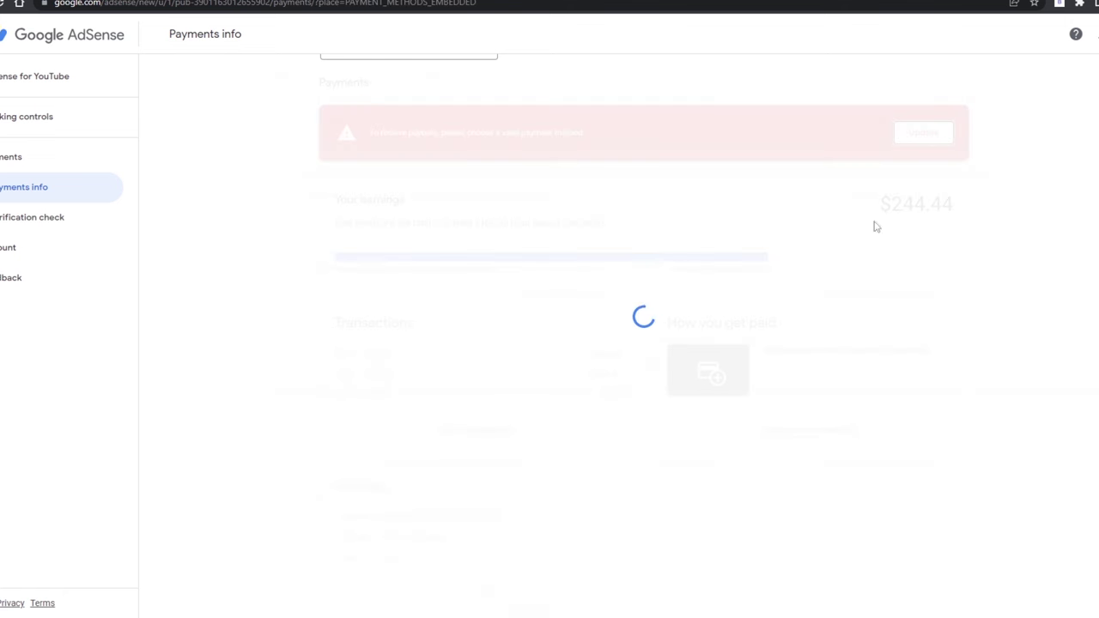
pyautogui.click(646, 350)
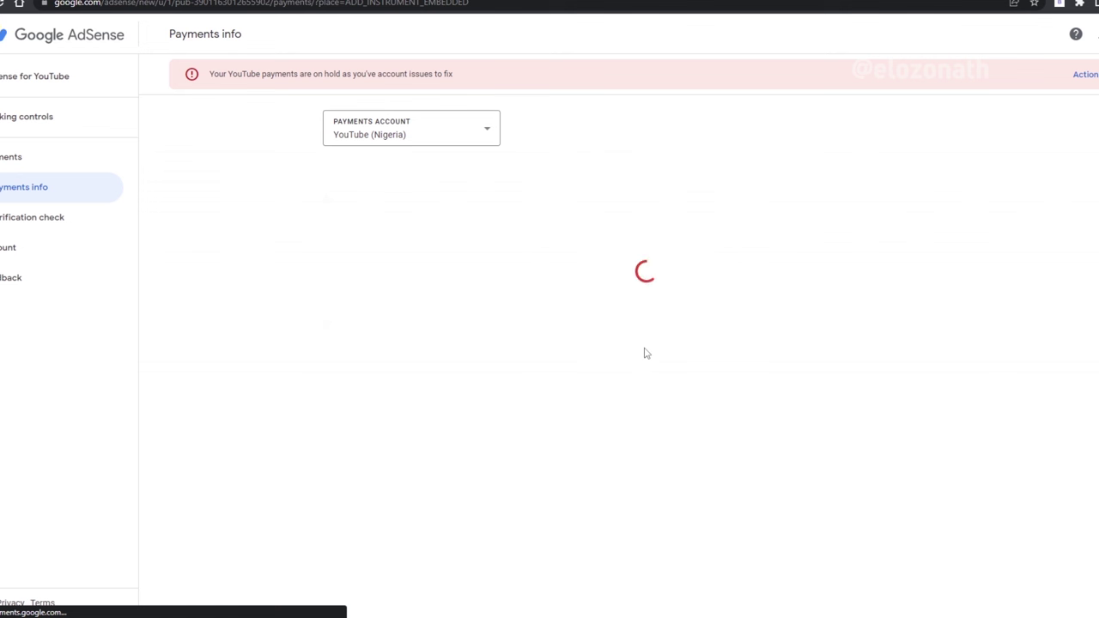